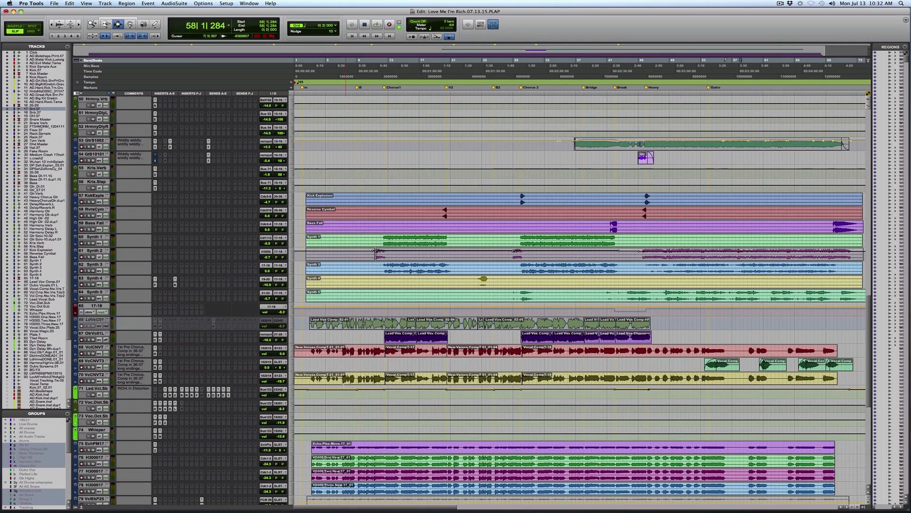
Step: Place the edit cursor near bar 3, at the start of the vocals, and save the session
click(311, 376)
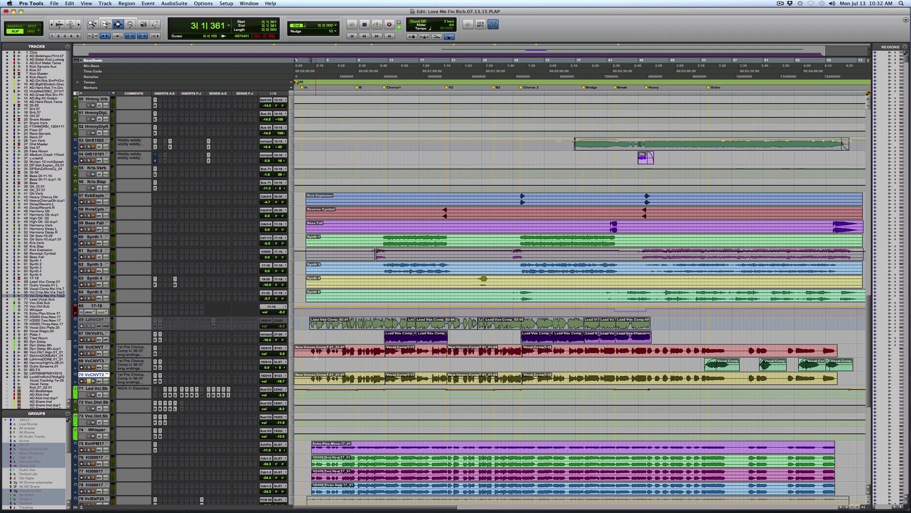
scroll(313, 356, down, 3)
scroll(313, 356, down, 3)
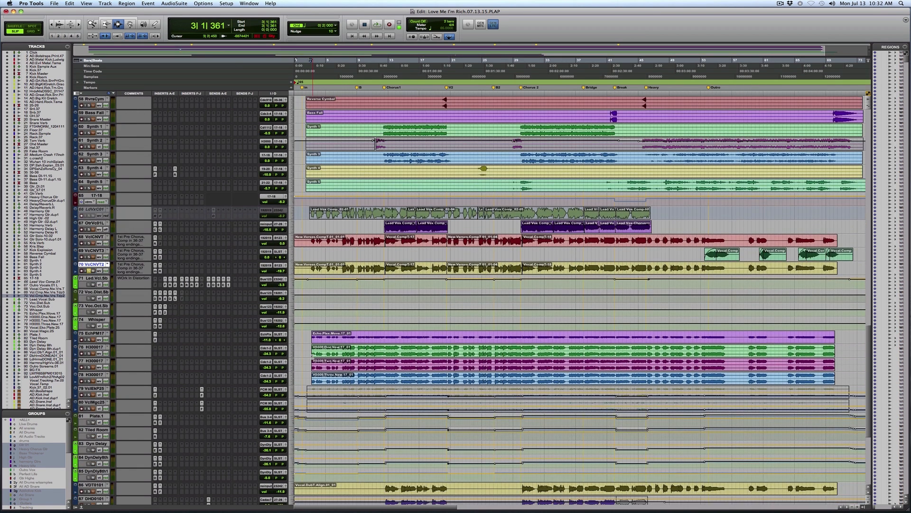
key(super+s)
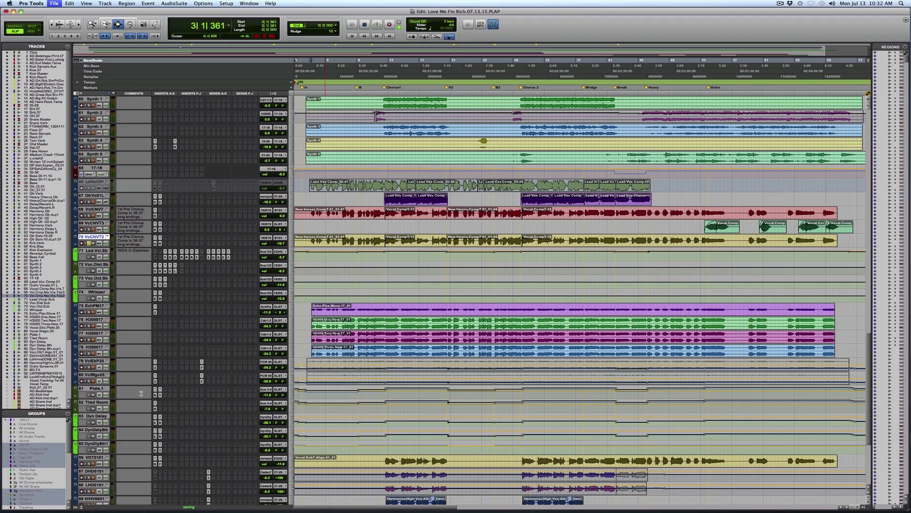
Step: Open the RVerb plug-in on the Plate.1 track and audition it from bar 3
click(156, 395)
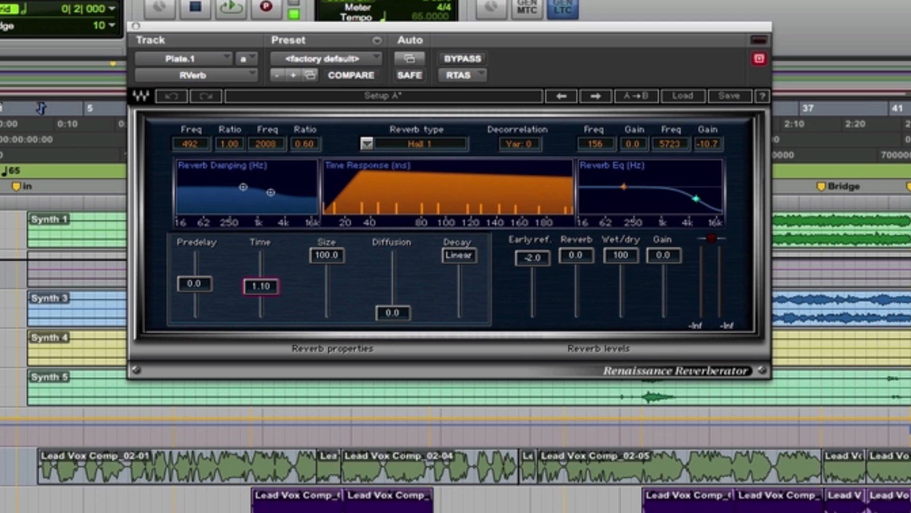
key(space)
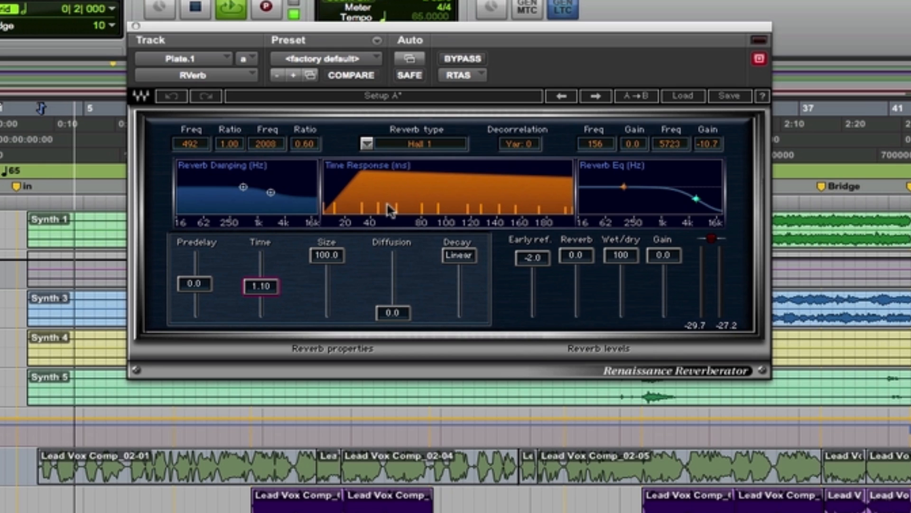
key(space)
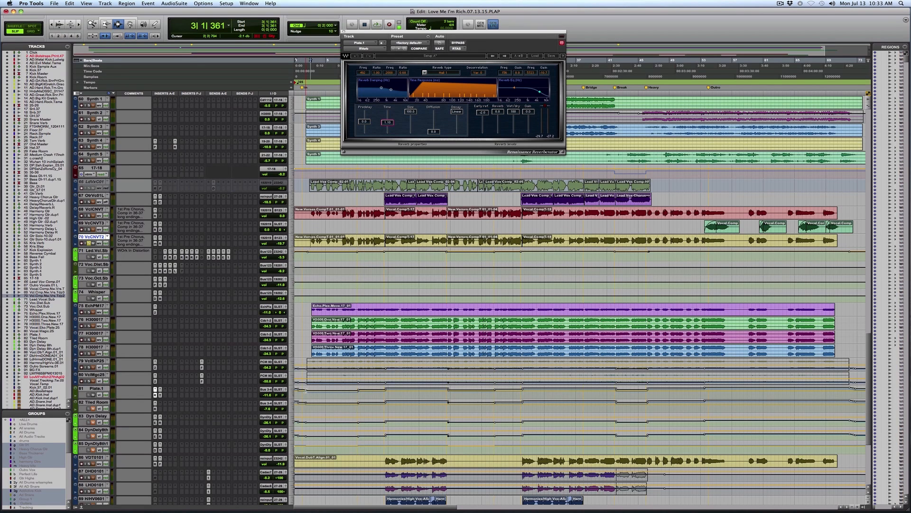
Step: Inspect sends a and b of the Led.Vcl.Sb track and mark the stretch of that track from bar 3 onward
click(307, 390)
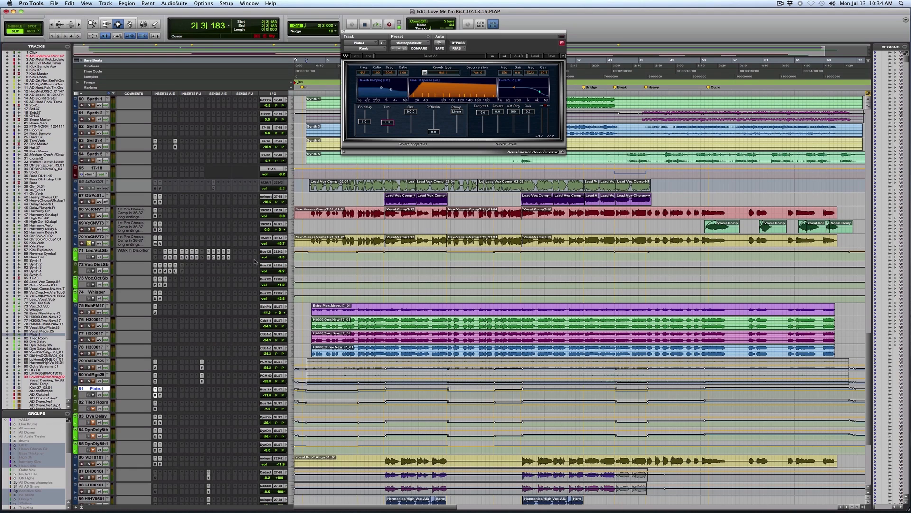
click(209, 257)
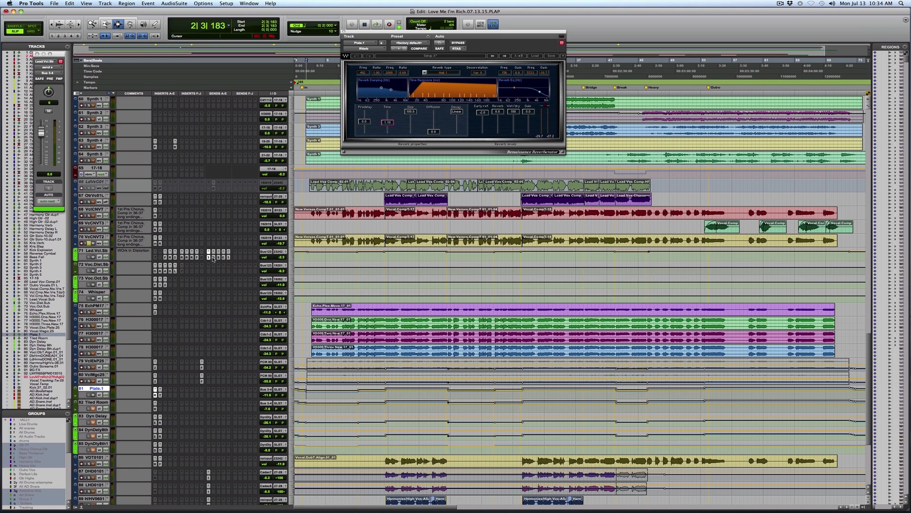
click(213, 258)
drag(312, 268, 857, 256)
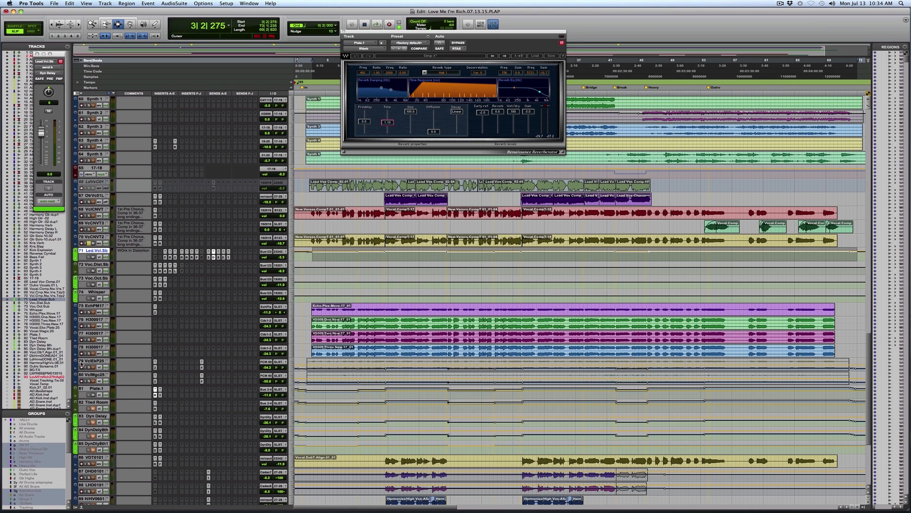
Step: Place the edit cursor at about bar 3 on the Plate.1 track and audition the plate reverb briefly
click(94, 390)
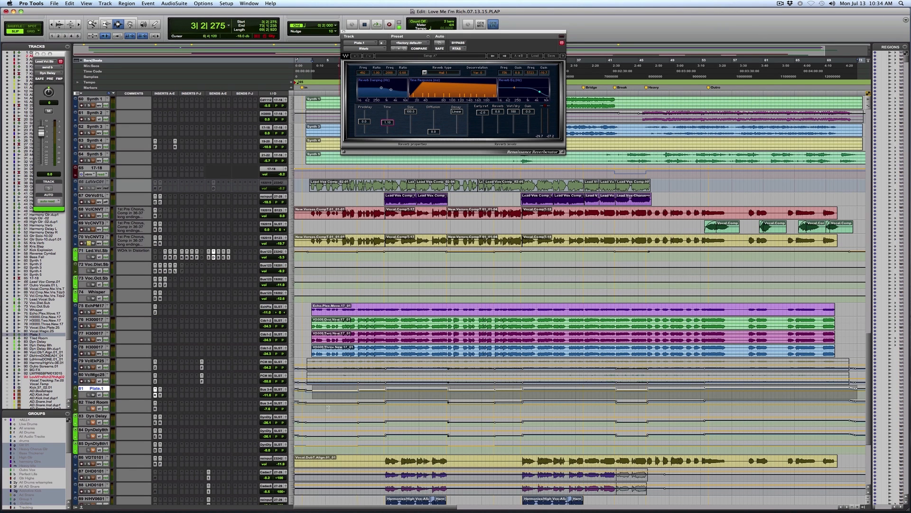
click(312, 390)
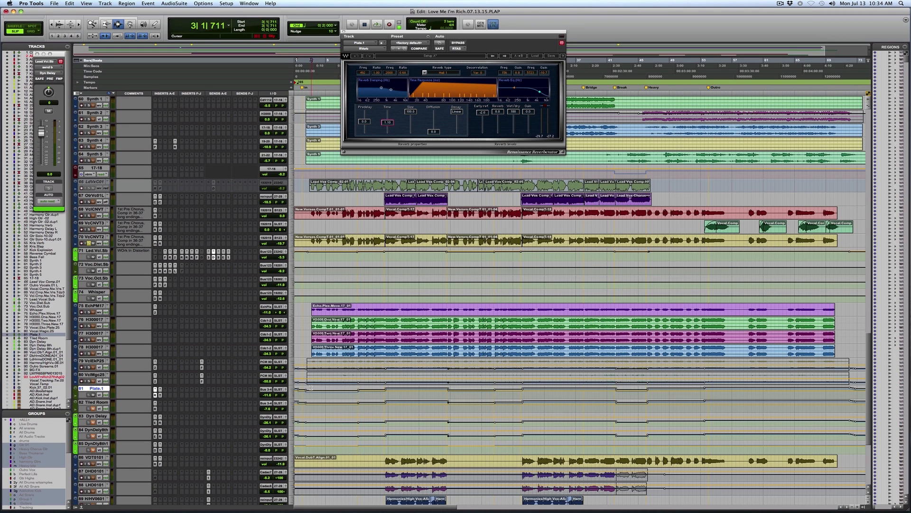
key(space)
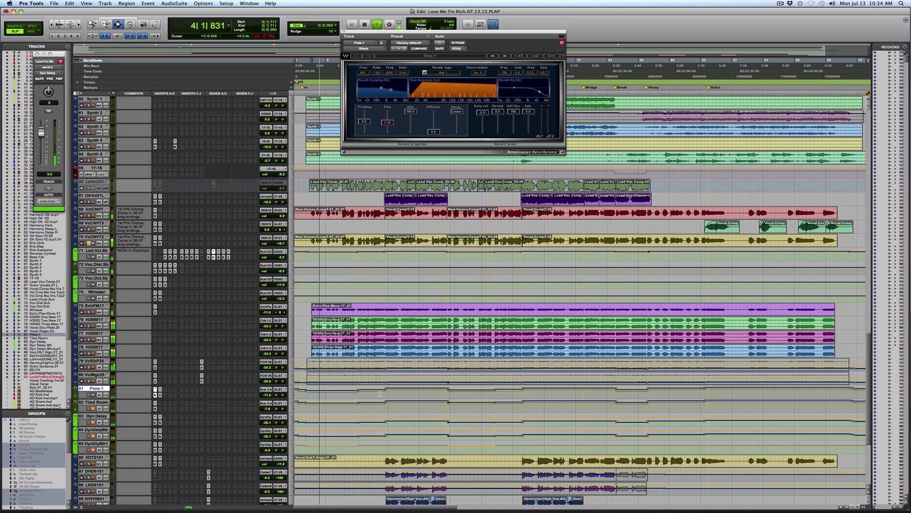
key(space)
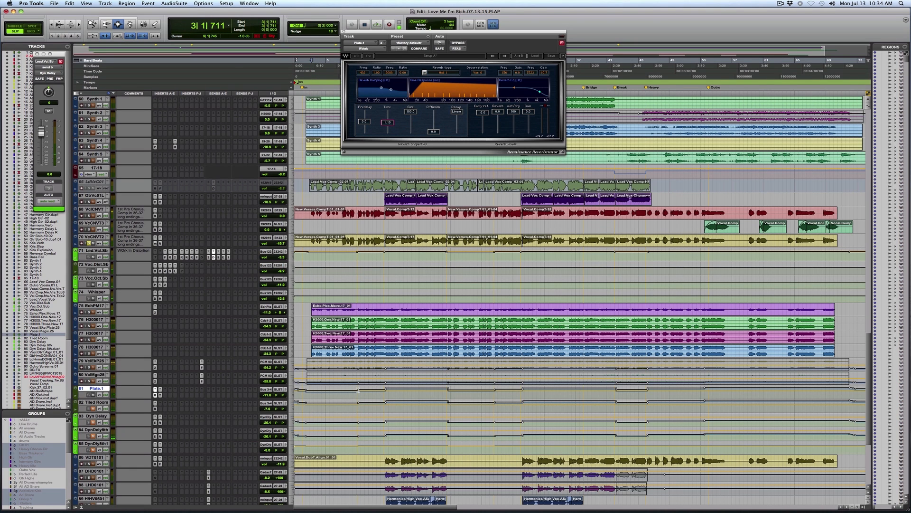
Step: Audition the plate reverb from about bar 8 on Plate.1 and again from about bar 10 on the lead vocal track
click(357, 390)
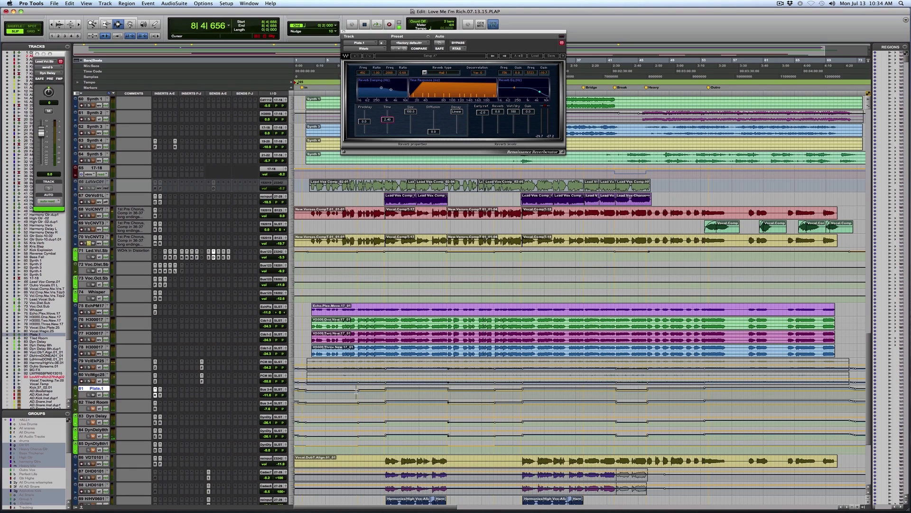
key(space)
click(373, 242)
key(space)
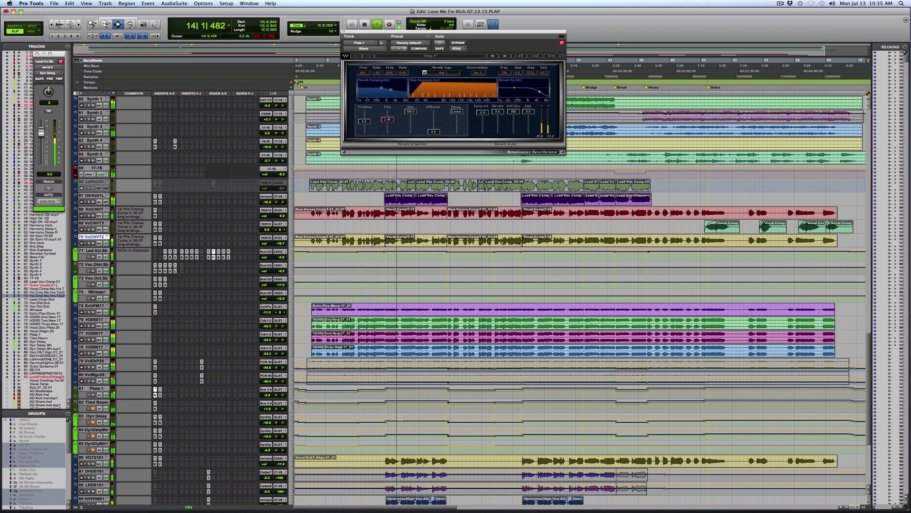
key(space)
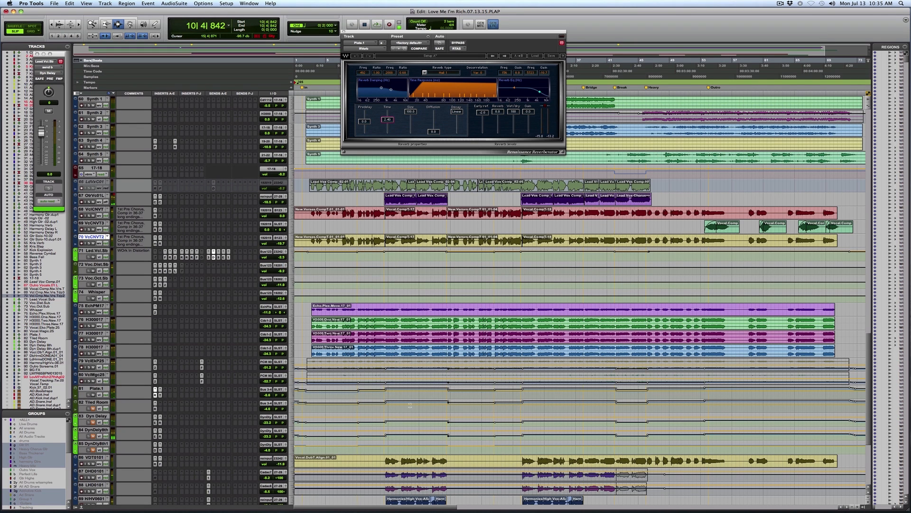
Step: Audition the RVerb plug-in on the Tiled Room track and mark a stretch of that track across the start of Chorus 2
key(Tab)
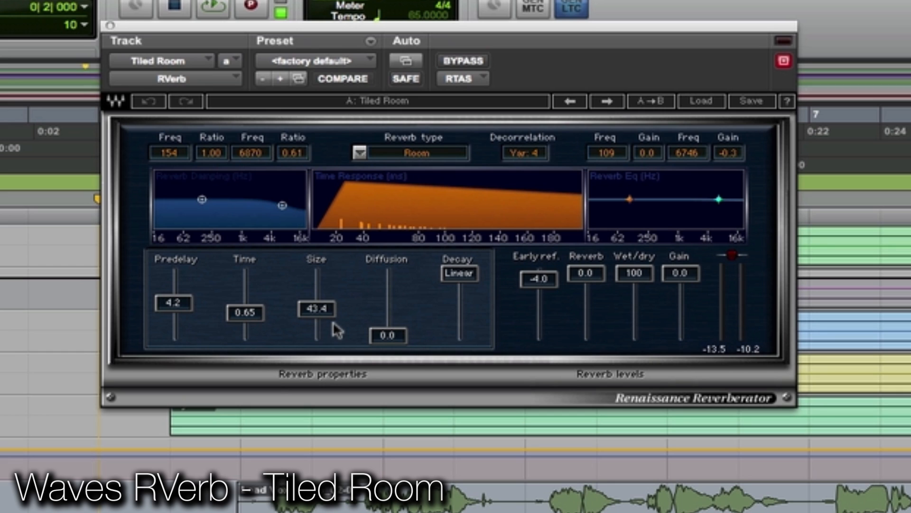
key(space)
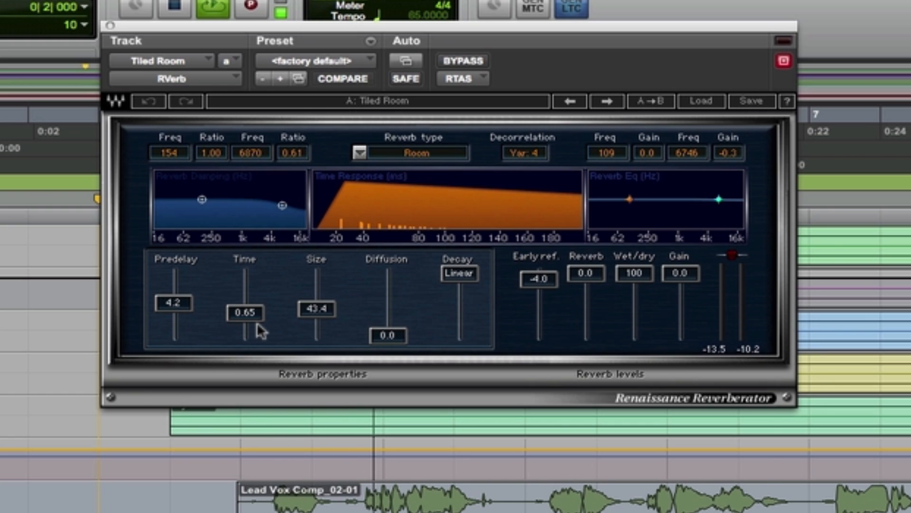
key(r)
key(r)
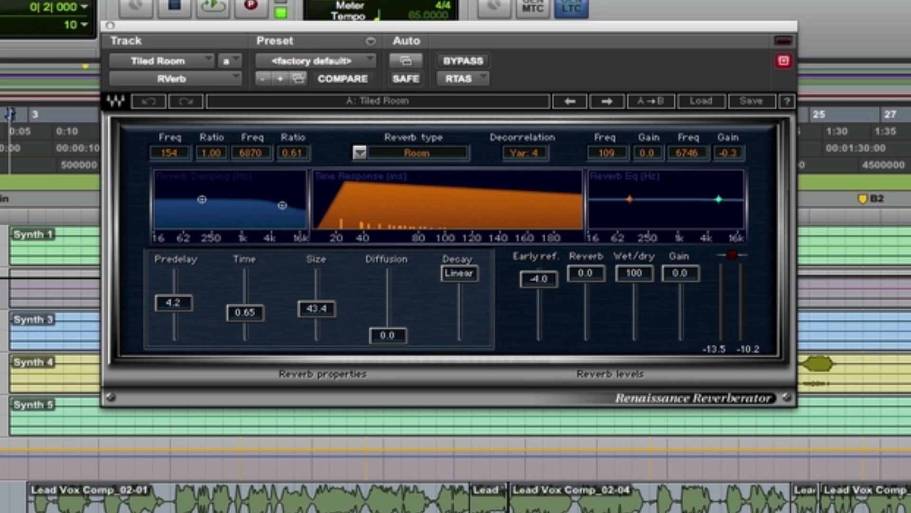
key(space)
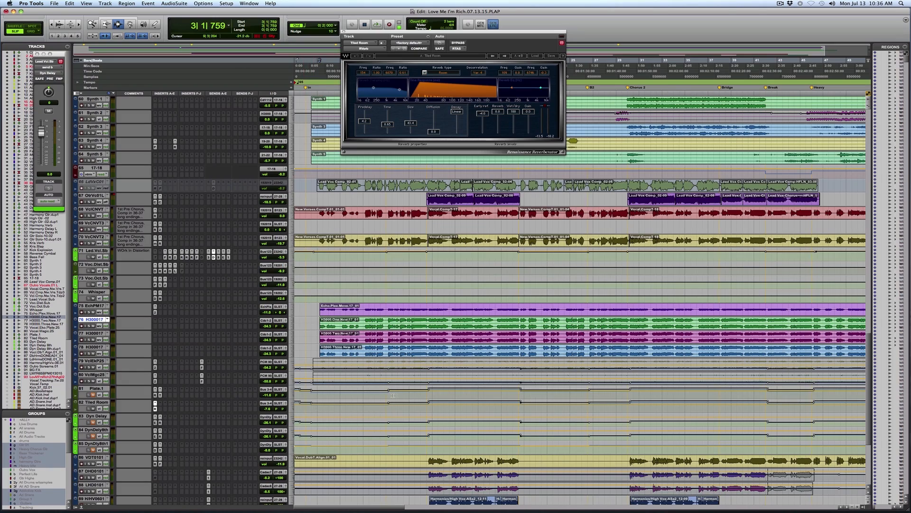
drag(378, 403, 647, 410)
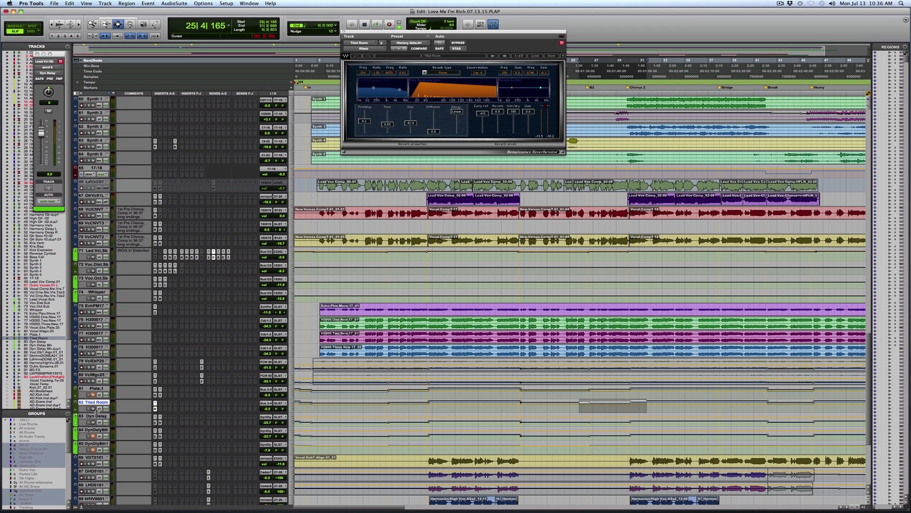
Step: Open EchoBoy and the Renaissance Compressor on the Dyn Delay track side by side and audition the ducked delay
click(156, 423)
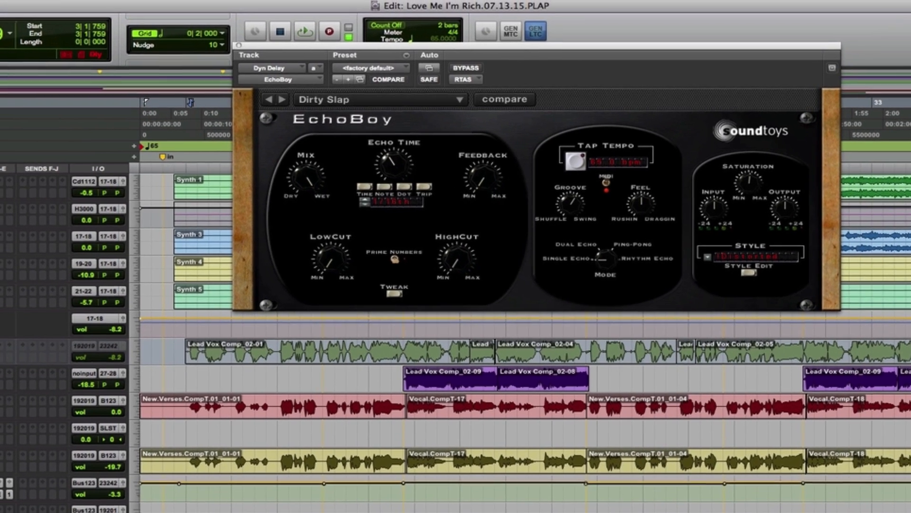
click(4, 474)
drag(492, 54, 214, 106)
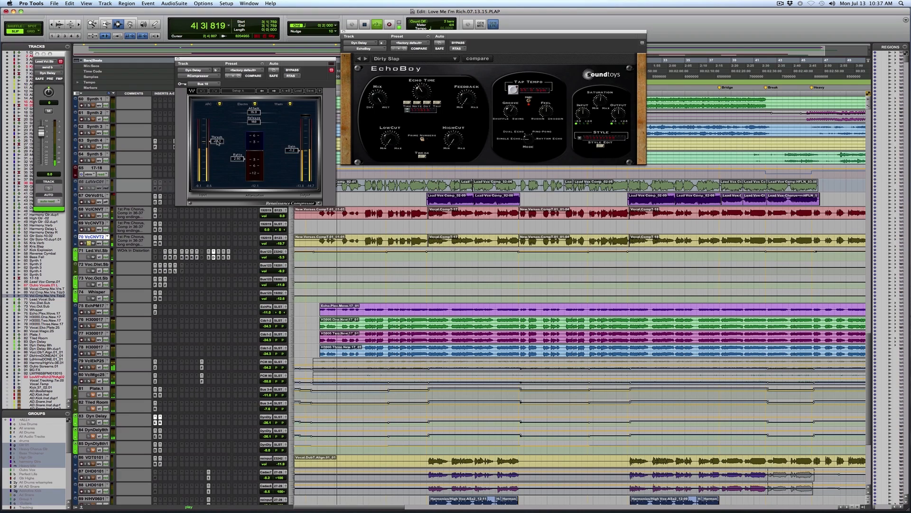
key(space)
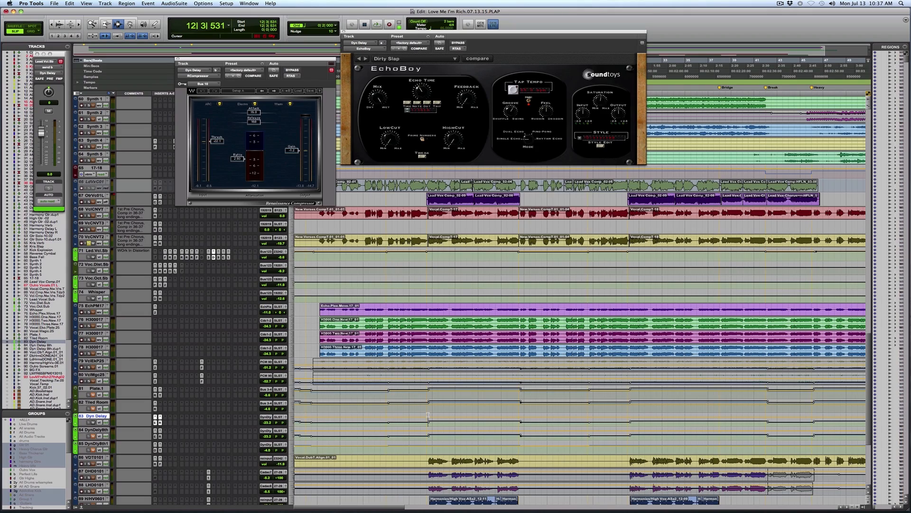
key(space)
Step: Arrange the EchoBoy and Renaissance Compressor windows of the Dyn Delay 8th track side by side and audition them from bar 12
click(156, 436)
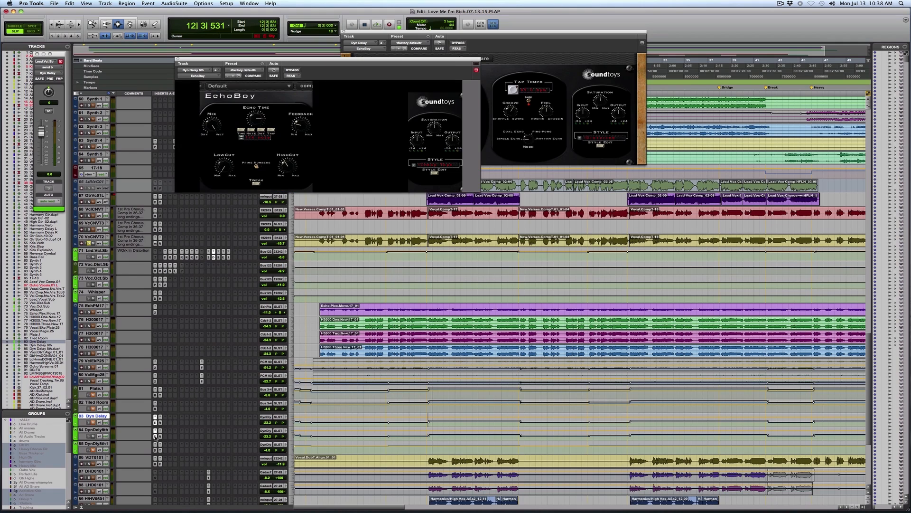
click(344, 32)
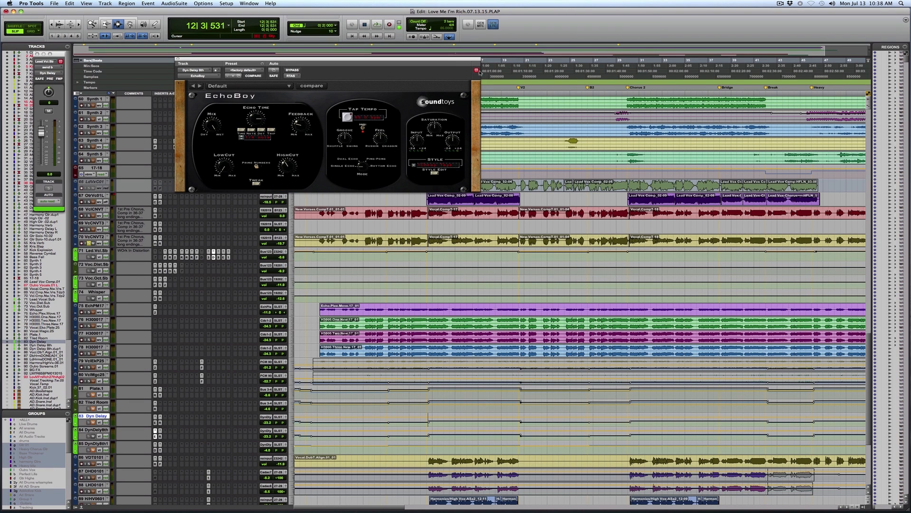
click(156, 431)
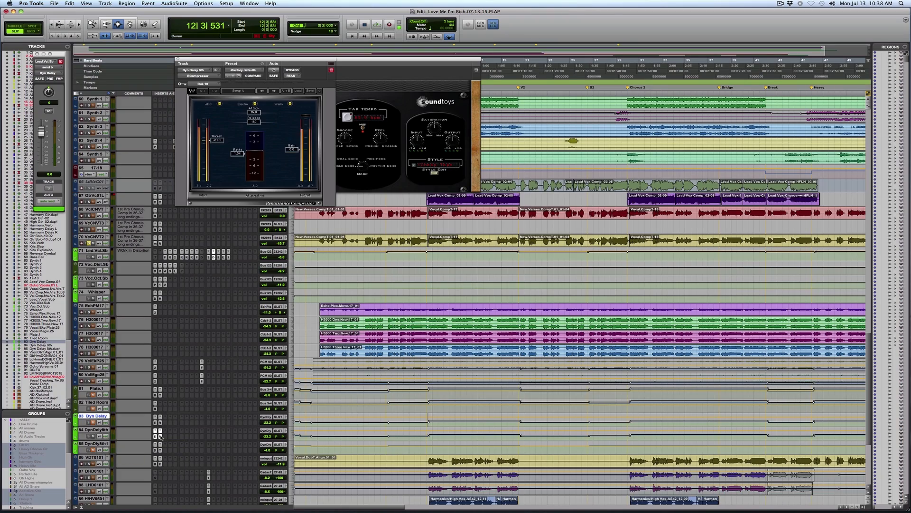
drag(277, 56, 174, 54)
drag(279, 61, 228, 56)
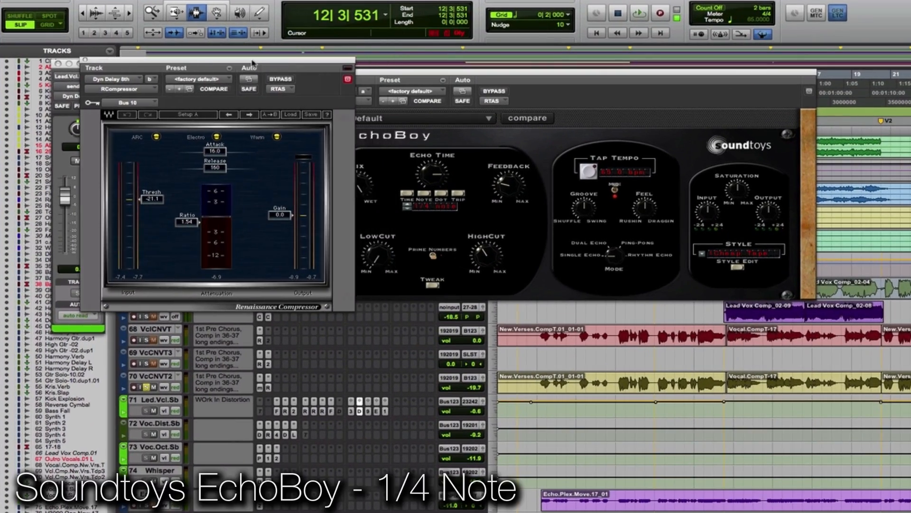
drag(454, 79, 485, 77)
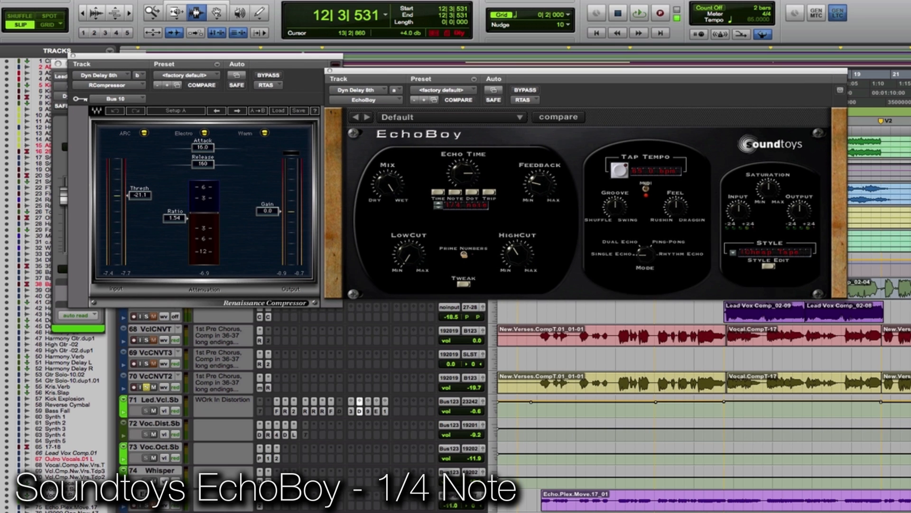
key(space)
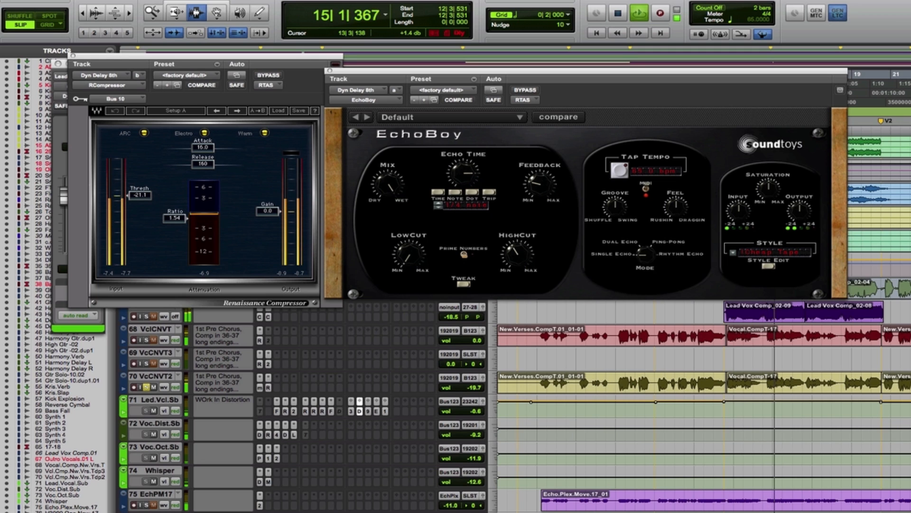
key(space)
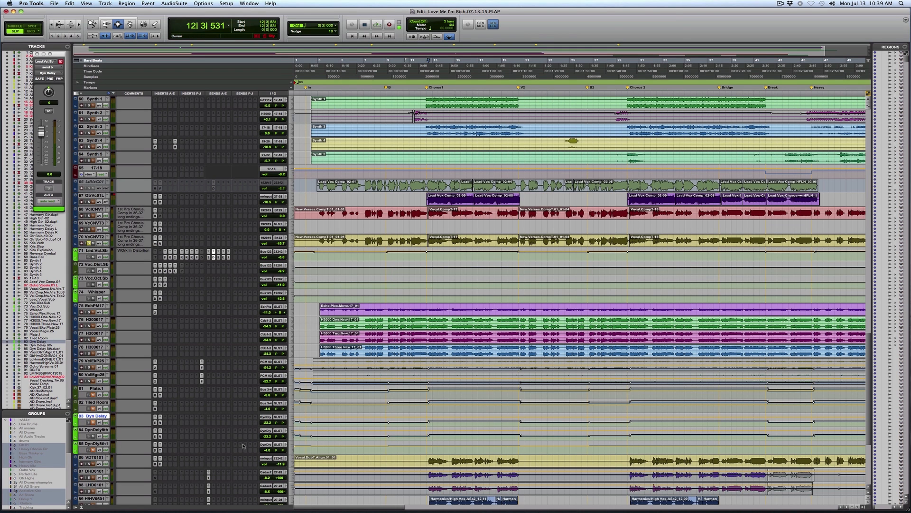
Step: Select the H3000 One, Two and Three clips together on their three tracks
scroll(243, 447, down, 4)
scroll(243, 446, up, 5)
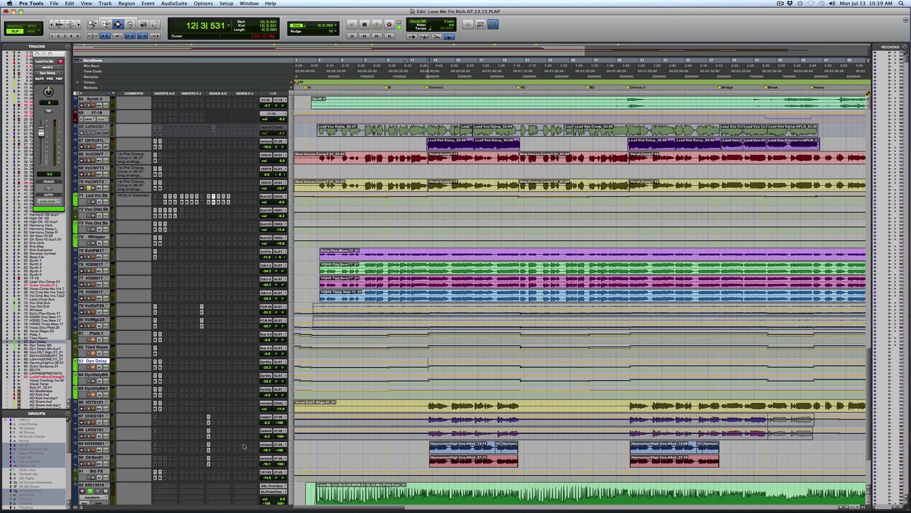
scroll(243, 446, up, 1)
click(376, 354)
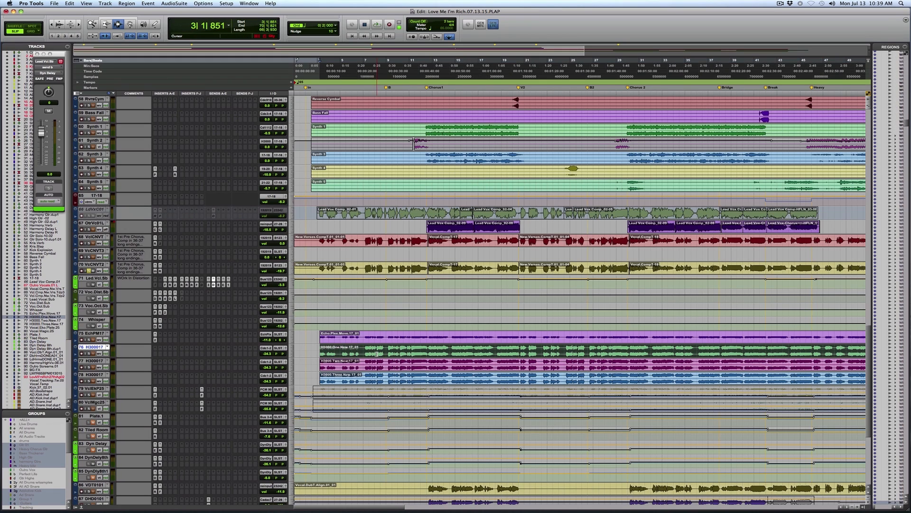
shift+click(373, 366)
shift+click(367, 381)
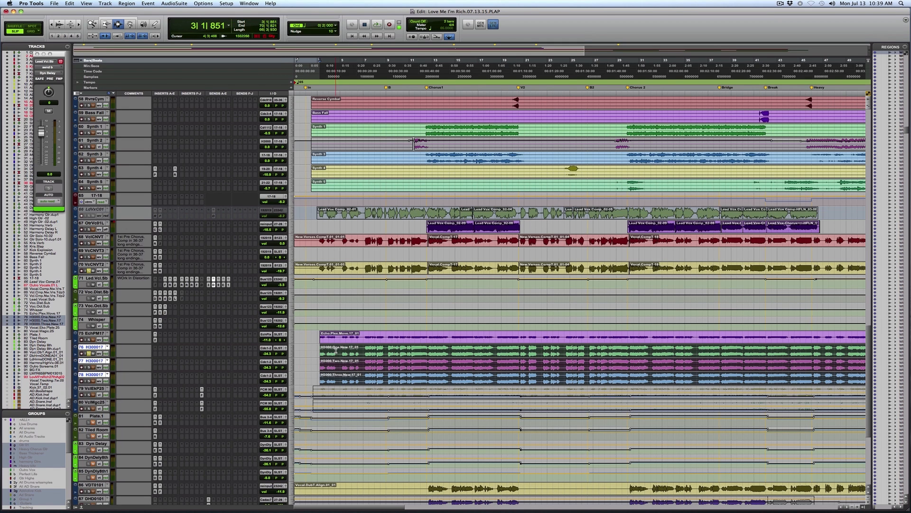
Step: Audition the three H3000 effect tracks with the lead vocal from the start of their clips in bar 3
key(super+bracketright)
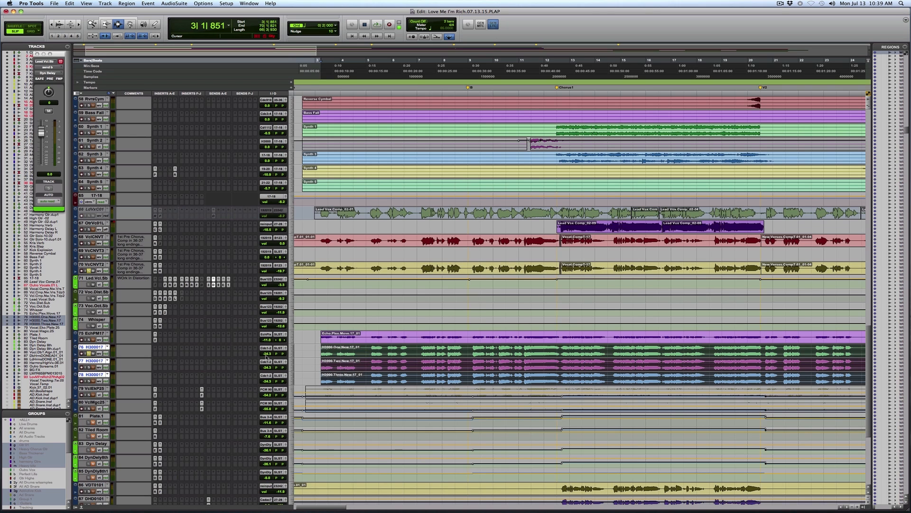
key(space)
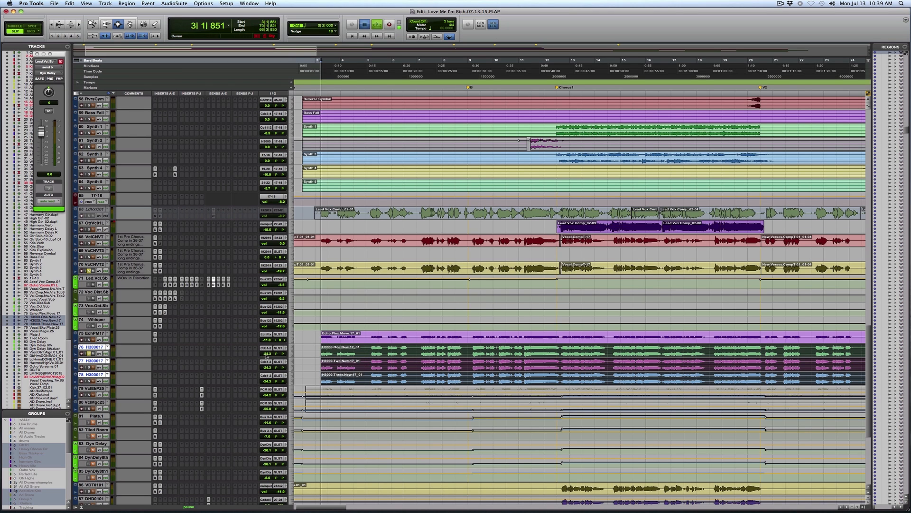
drag(265, 354, 265, 347)
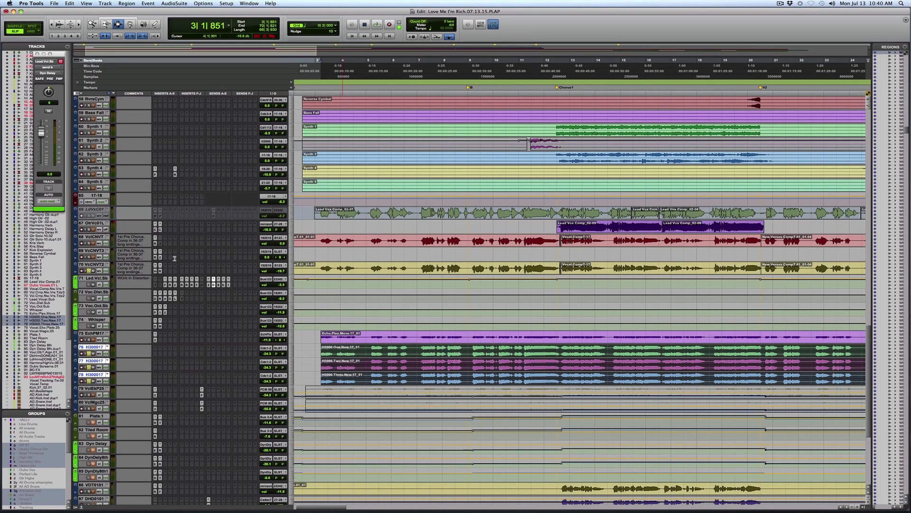
key(space)
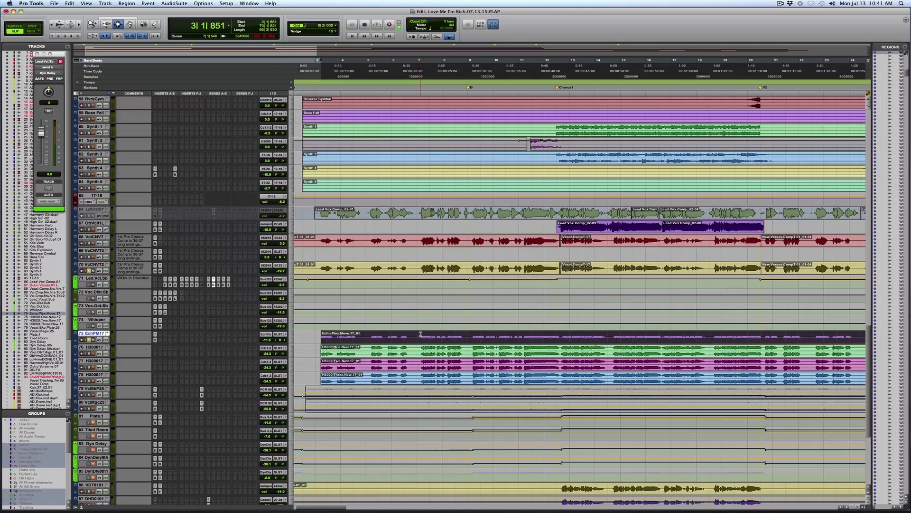
Step: Mark a stretch of the Echoplex track from bar 7 to late in bar 8 and audition the tape delay
drag(421, 334, 463, 333)
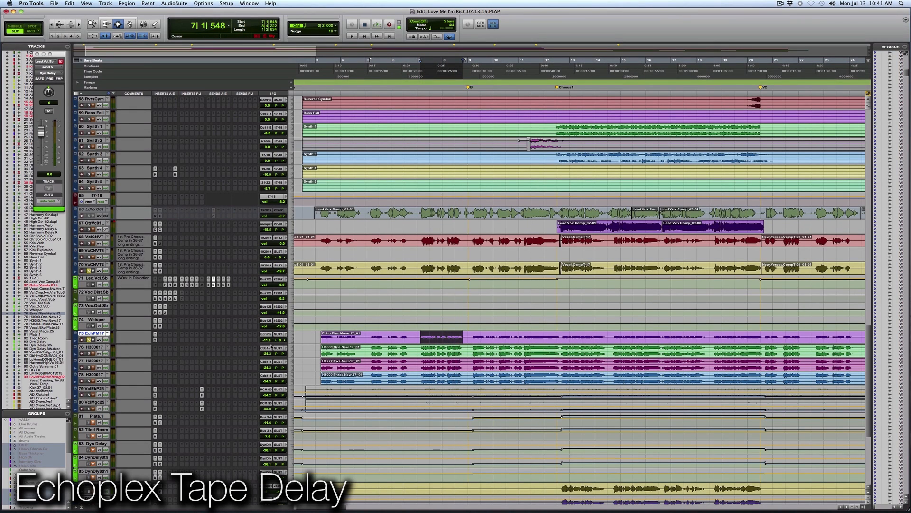
key(space)
drag(267, 339, 268, 335)
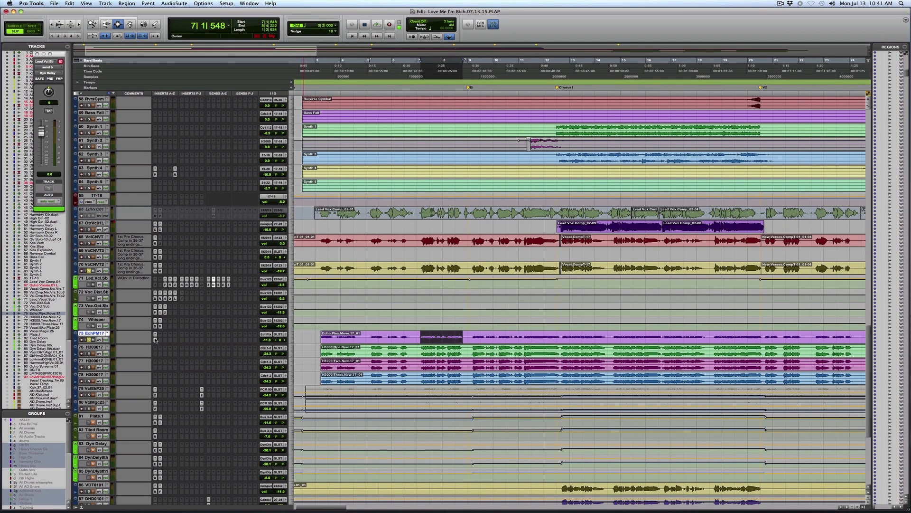
Step: Open the Renaissance Equalizer on the Echoplex track and insert a mono Short Delay II plug-in after it
click(155, 337)
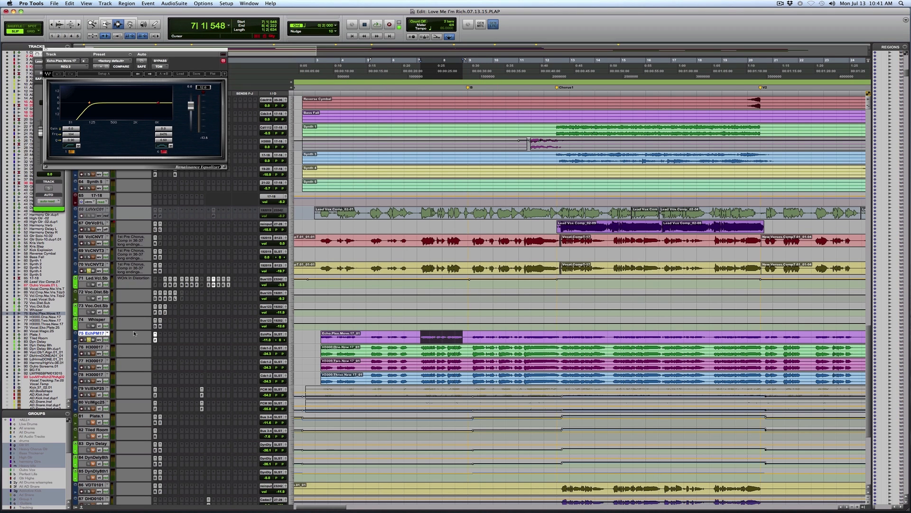
click(160, 337)
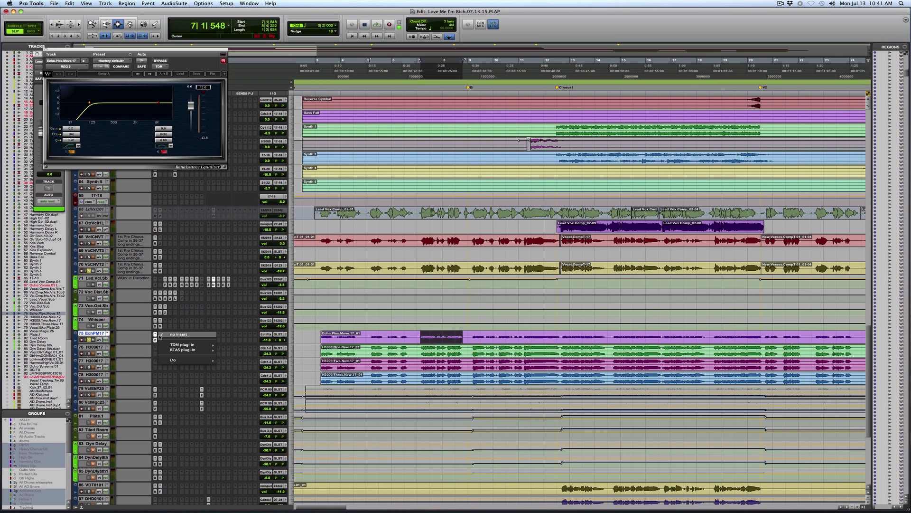
mouse_move(168, 344)
mouse_move(255, 359)
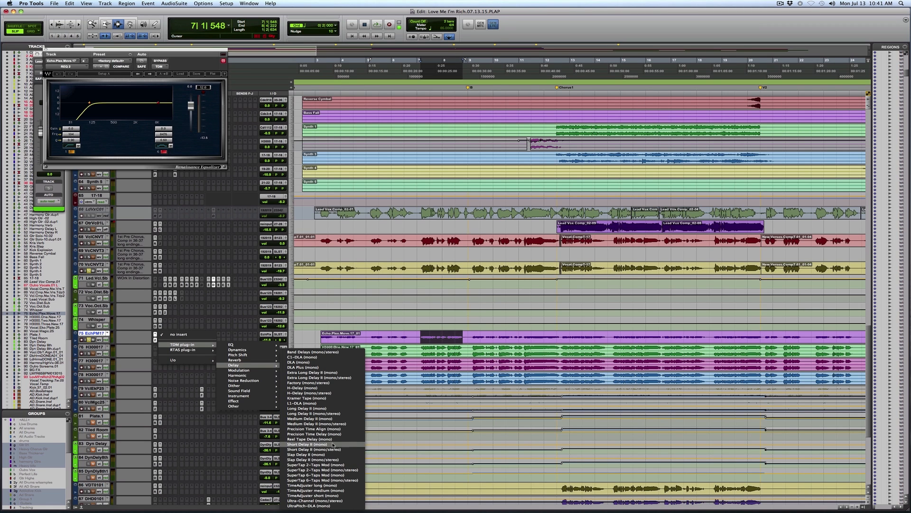
click(288, 292)
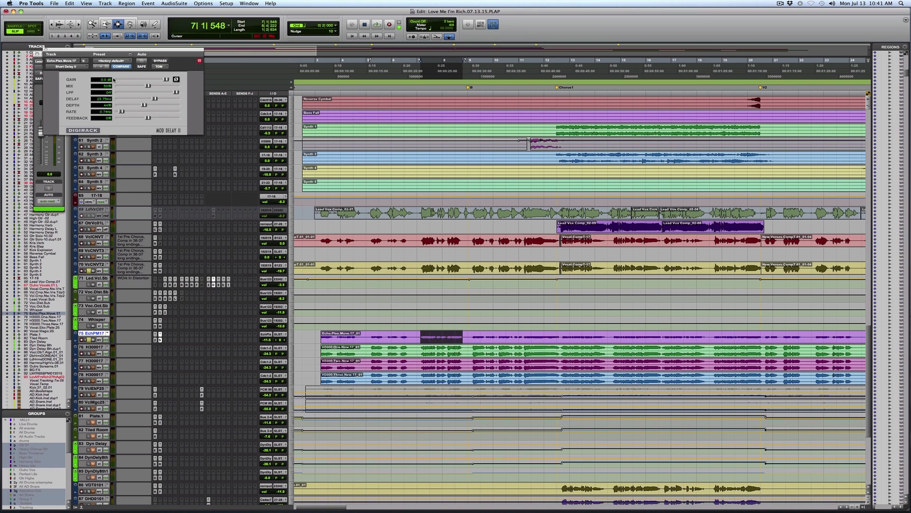
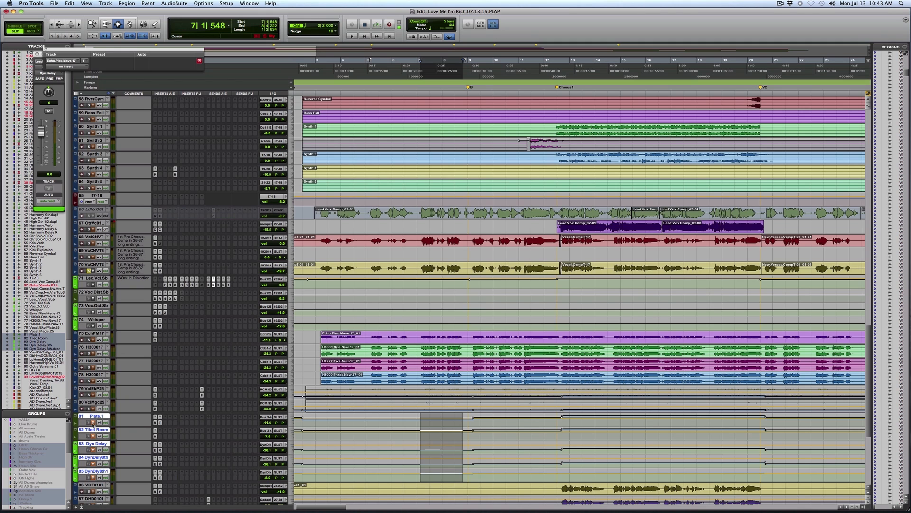
Step: Audition the lead vocal effects from late in bar 7 and from the start of Chorus1 in bar 12 on the Plate.1 track
scroll(458, 404, down, 3)
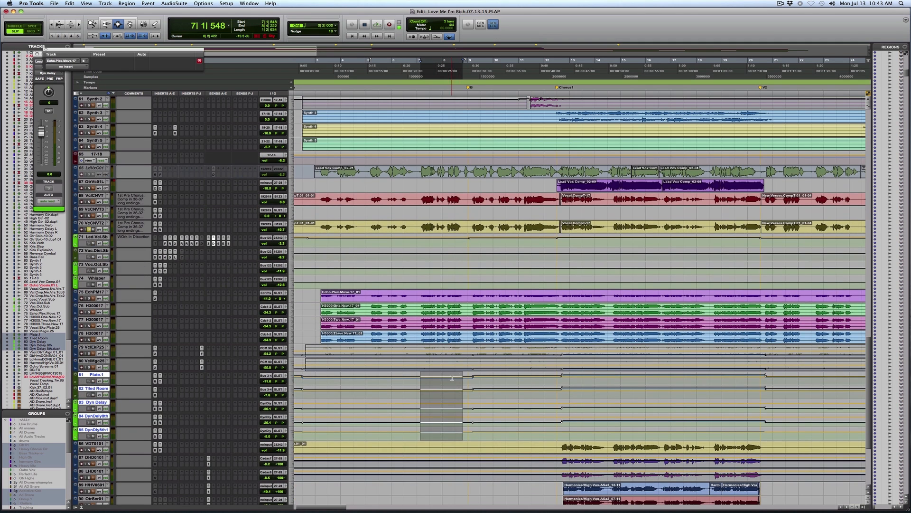
click(442, 378)
key(space)
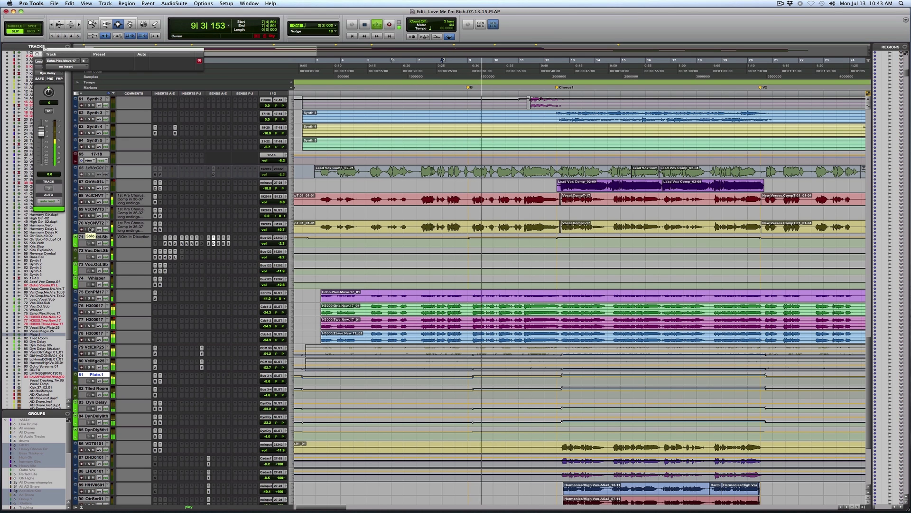
click(559, 377)
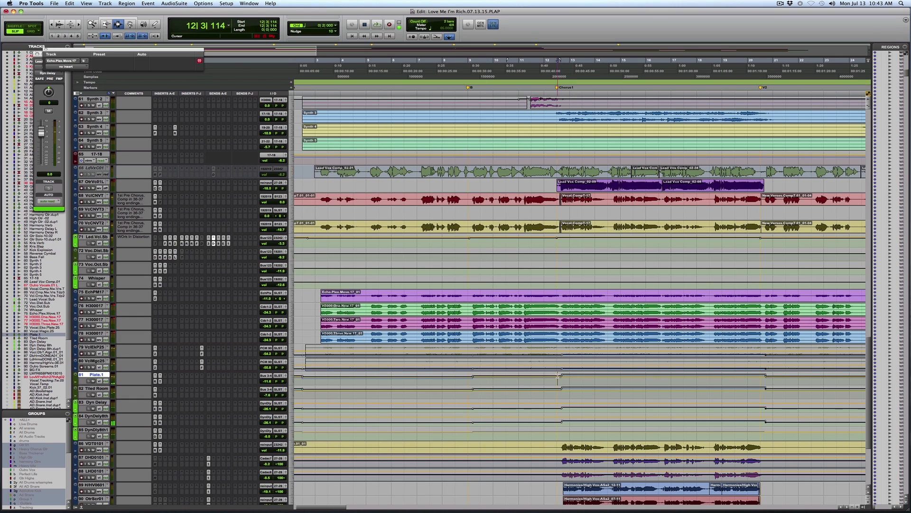
key(space)
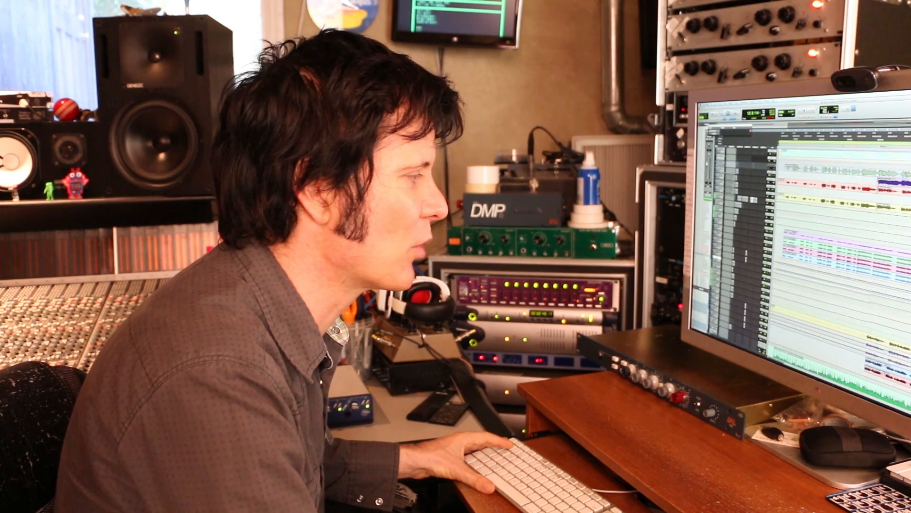
Step: Mark the Chorus1 passage from bar 12 to bar 20 on the background vocal tracks DHD0101 to OtrScr01 and solo them
scroll(843, 247, down, 2)
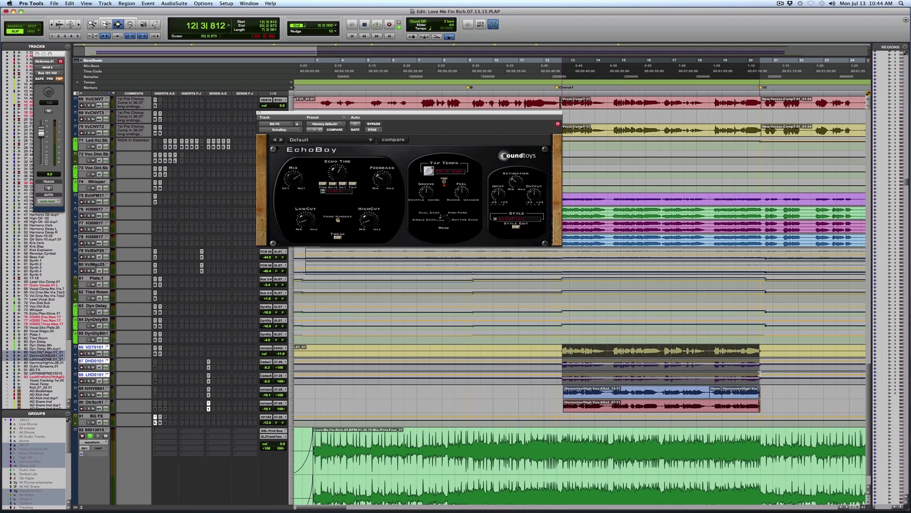
drag(760, 374, 765, 406)
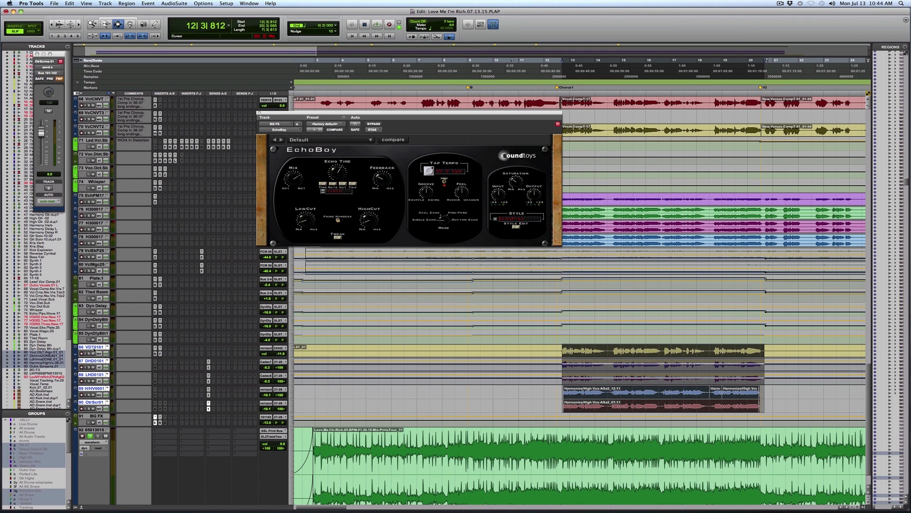
super+click(95, 351)
click(90, 367)
Step: Check send A on each of the four soloed background vocal tracks, ending with the outro screams send to Bus 101-102
click(208, 367)
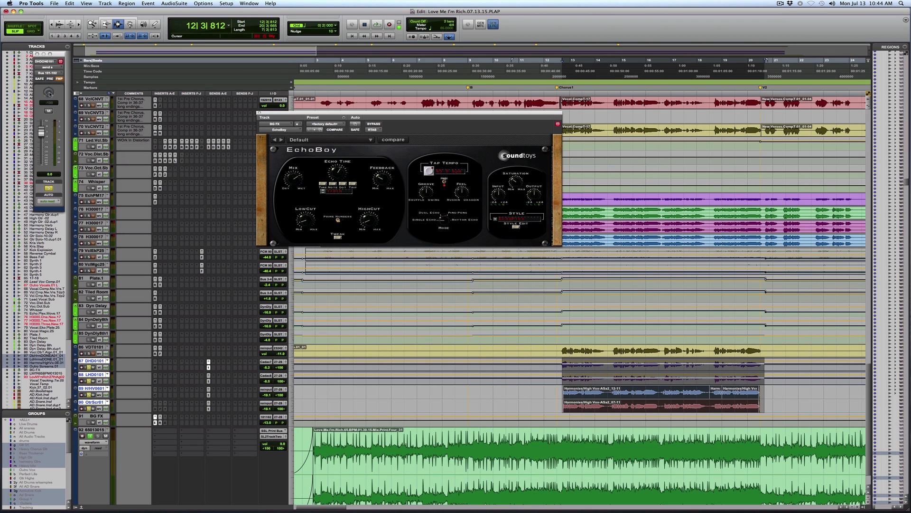
click(208, 381)
click(209, 394)
click(208, 408)
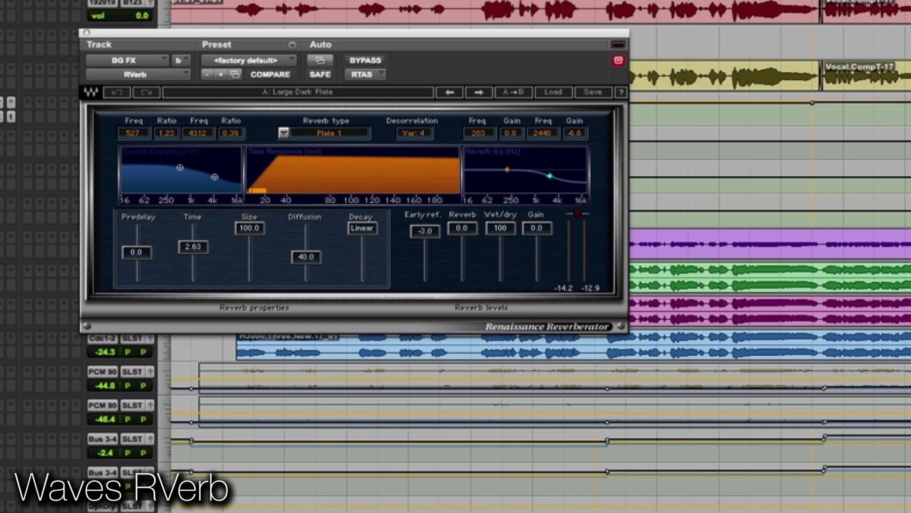
Step: Audition the background vocals through the RVerb on the BG FX track, and check its EchoBoy before closing the plug-in
key(space)
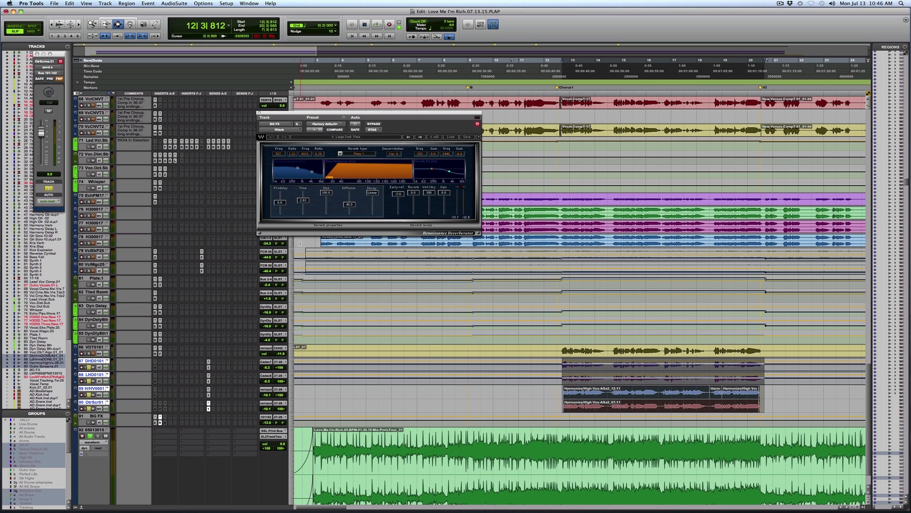
click(156, 422)
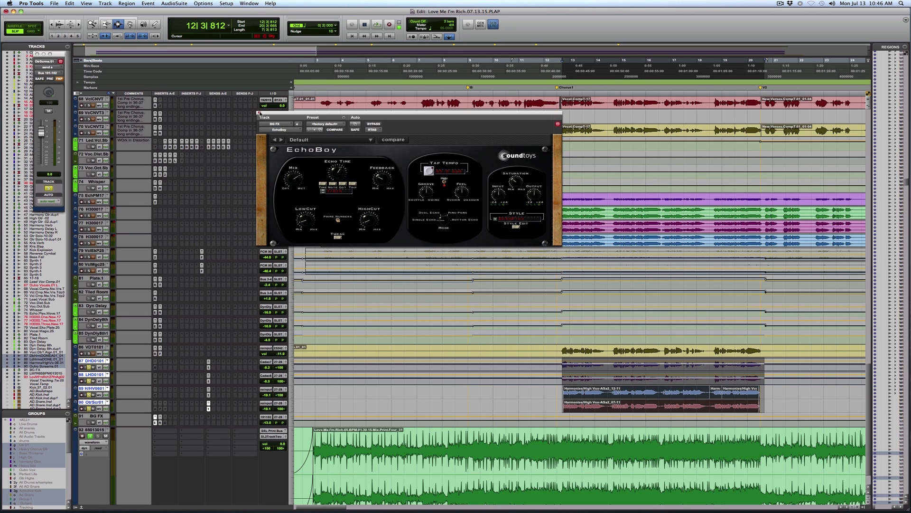
click(260, 113)
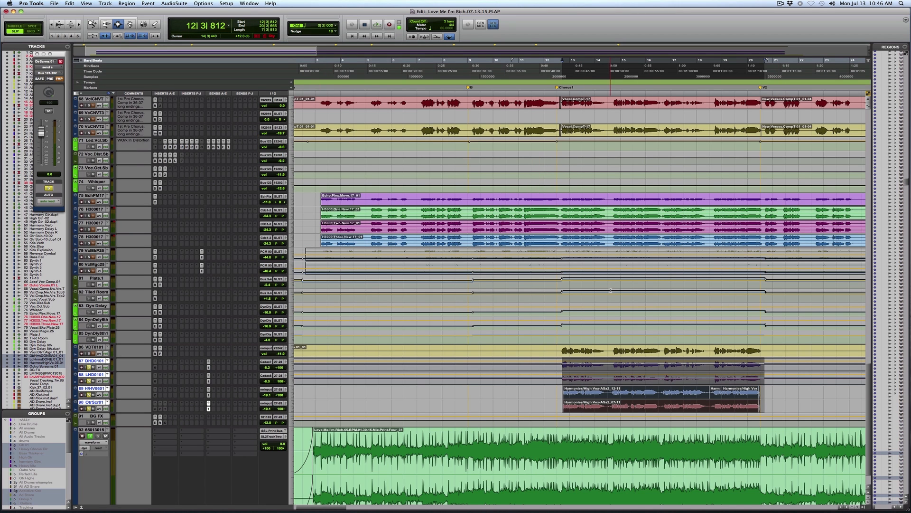
Step: Go to the drum tracks, set the playback position in bar 3 on the second AD kick track, and select Kick.Room
scroll(611, 290, up, 2)
click(89, 436)
scroll(498, 299, up, 14)
scroll(498, 300, up, 20)
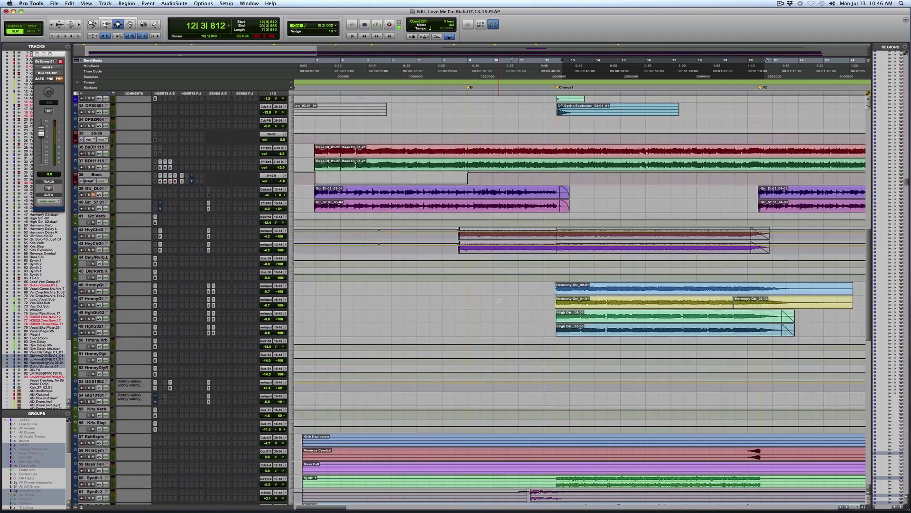
scroll(498, 299, up, 20)
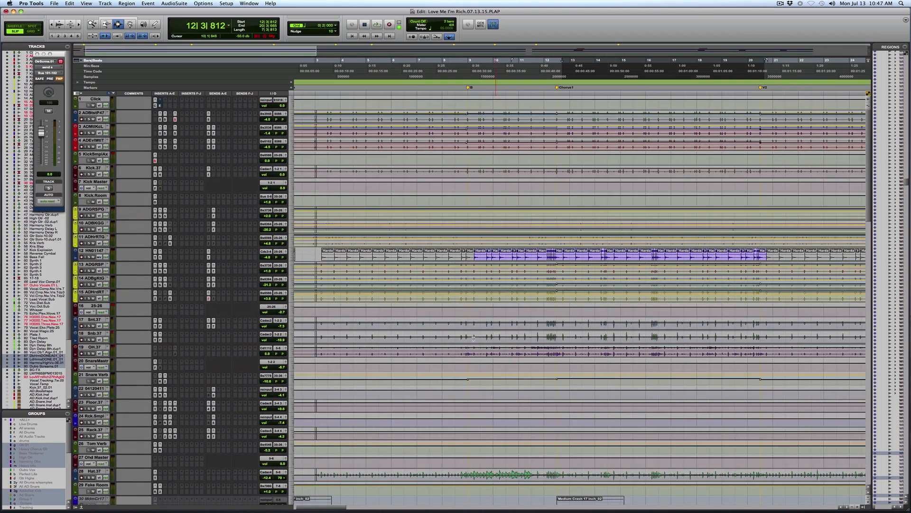
click(329, 128)
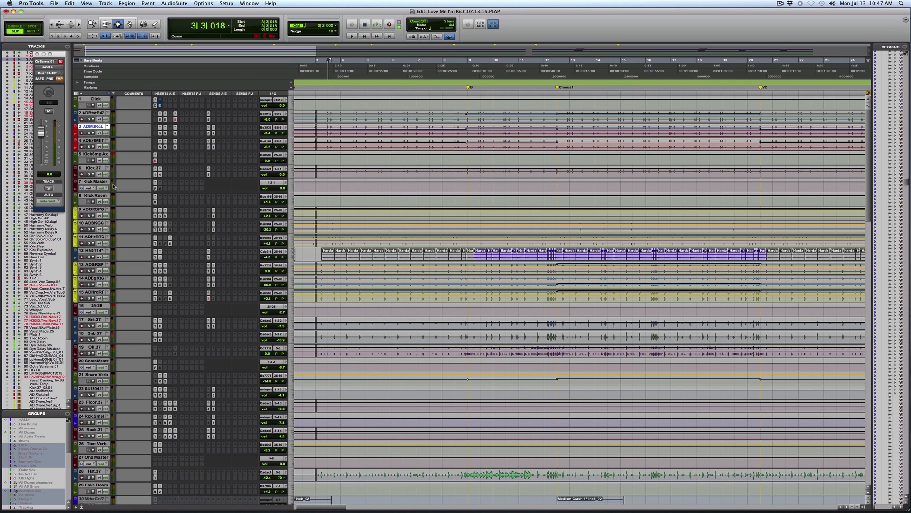
click(97, 196)
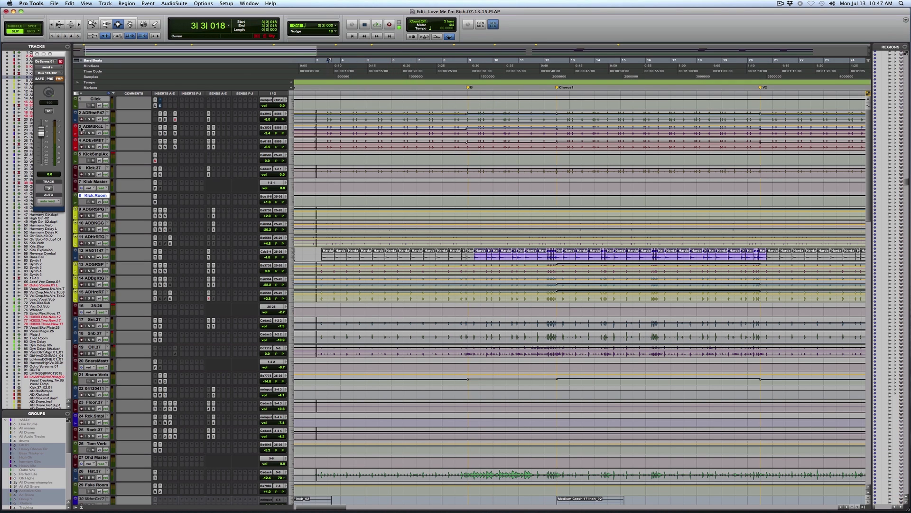
Step: Solo the three AD kick tracks together, close the send window, and audition the kicks from bar 3
click(90, 114)
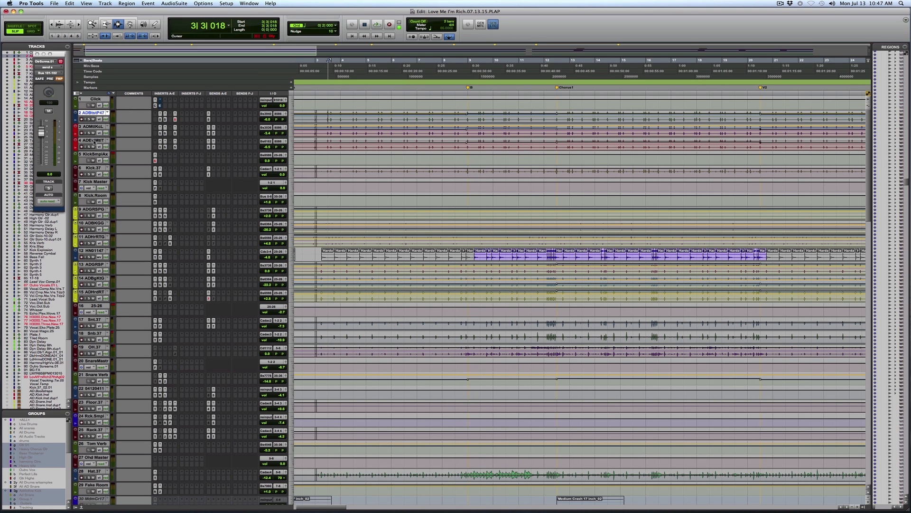
shift+click(94, 141)
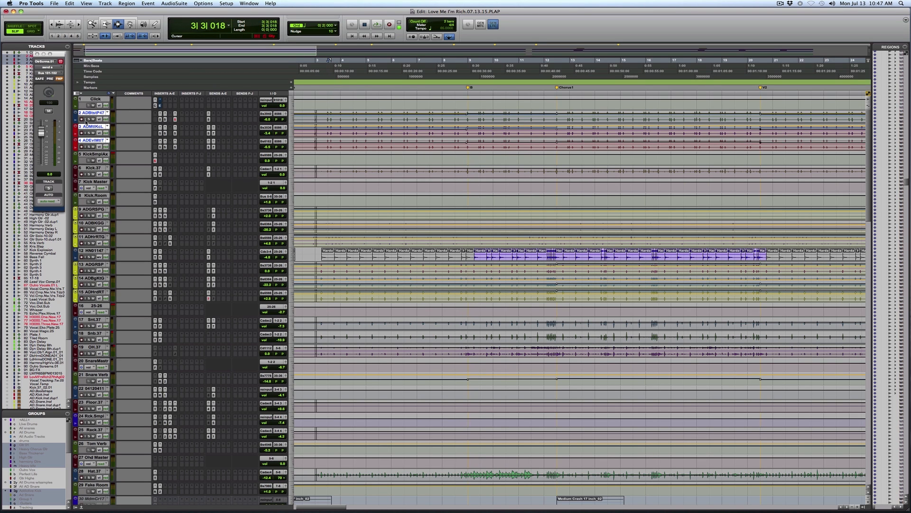
alt+shift+click(89, 119)
click(37, 54)
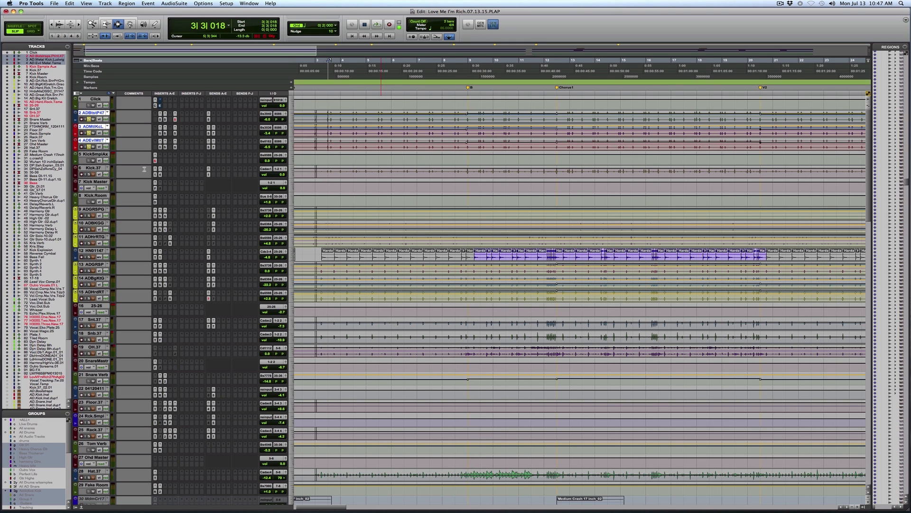
key(space)
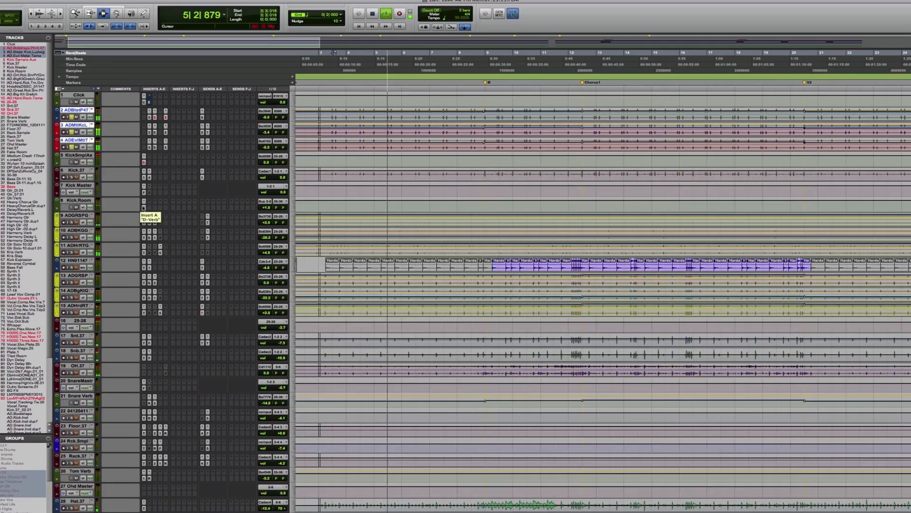
Step: Review the D-Verb settings on the Kick.Room track, close the plug-in, and mark a stretch of that track from bar 3 into bar 4
click(153, 201)
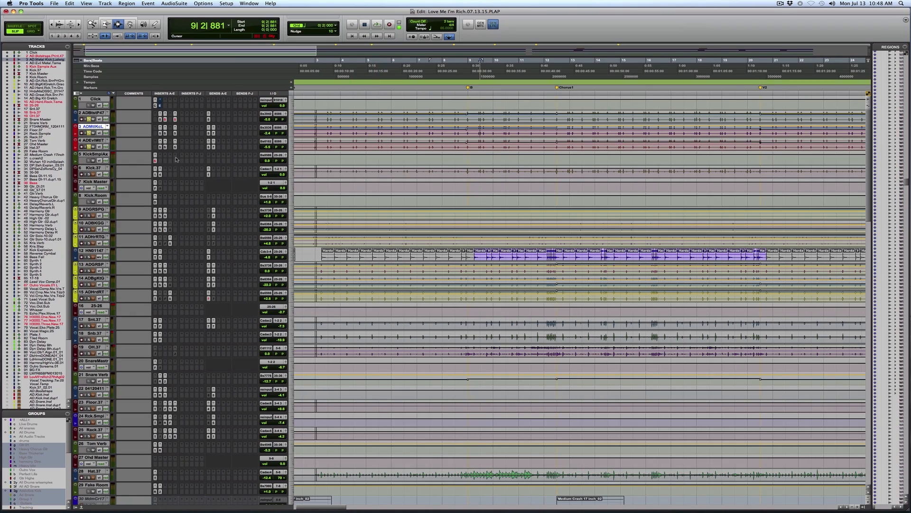
click(155, 201)
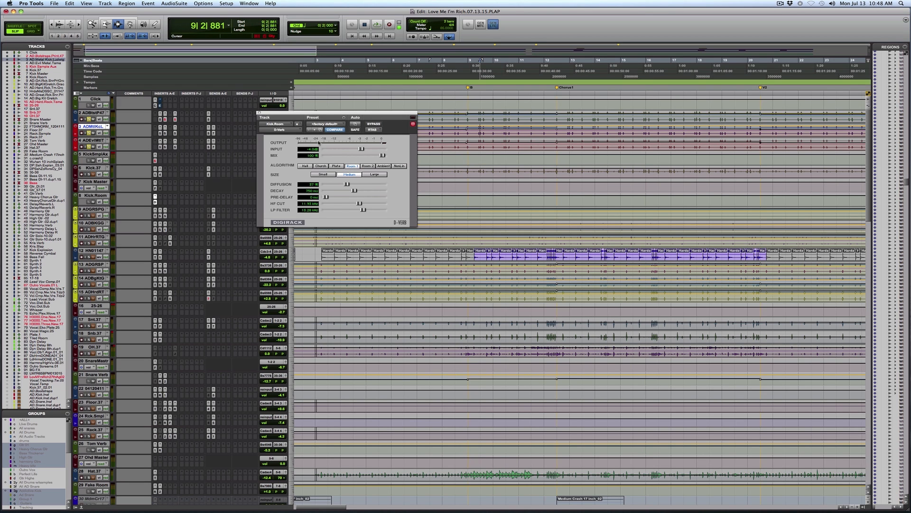
click(259, 113)
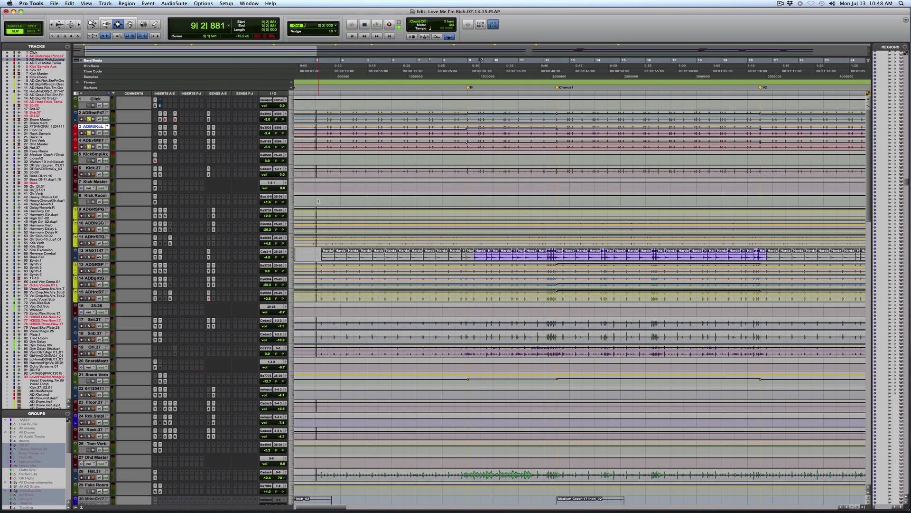
drag(318, 200, 353, 199)
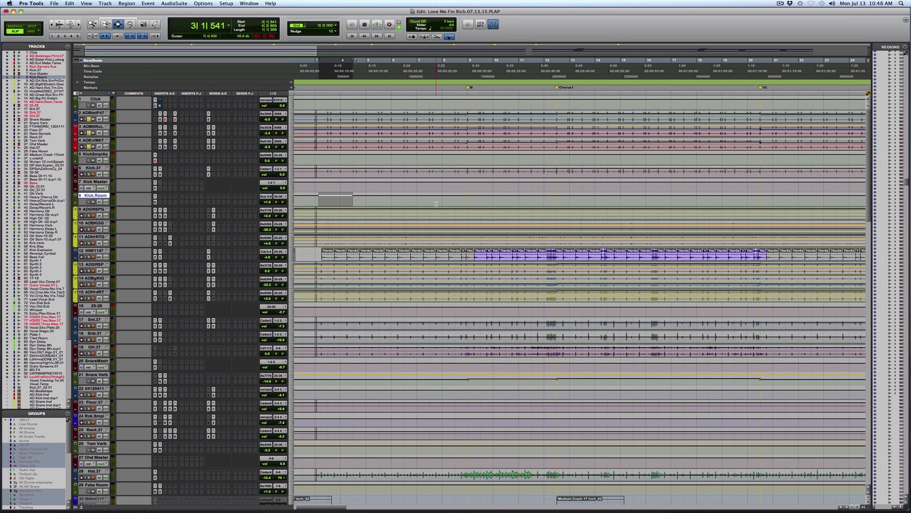
Step: Place the playback cursor in bar 5 and select the three AD snare tracks 13 to 15 together
key(r)
key(r)
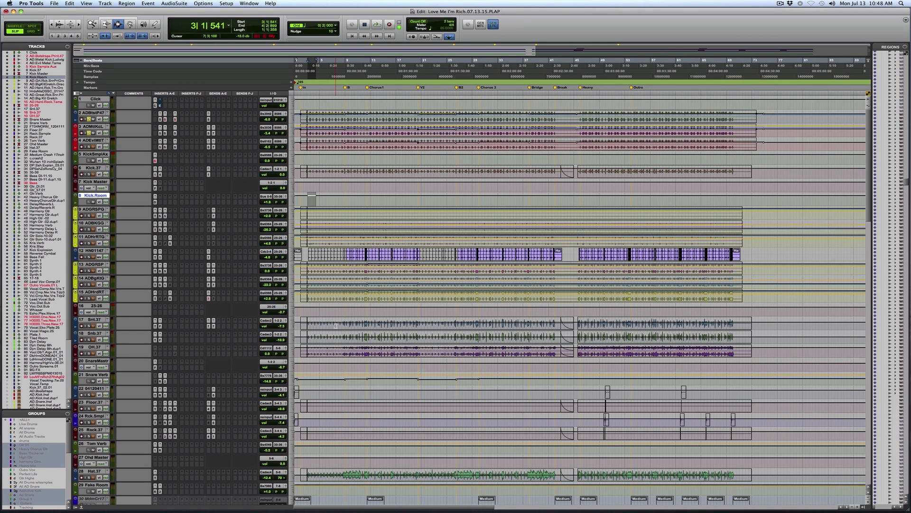
scroll(336, 325, down, 1)
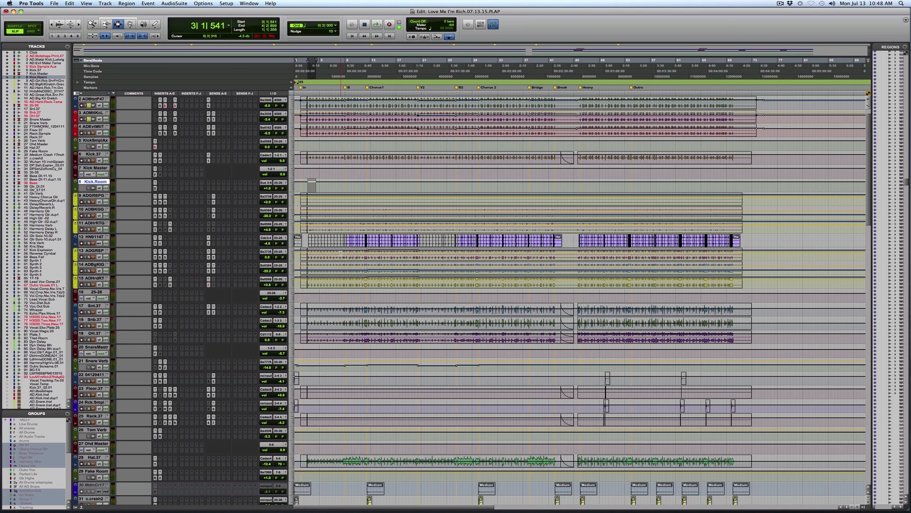
click(342, 254)
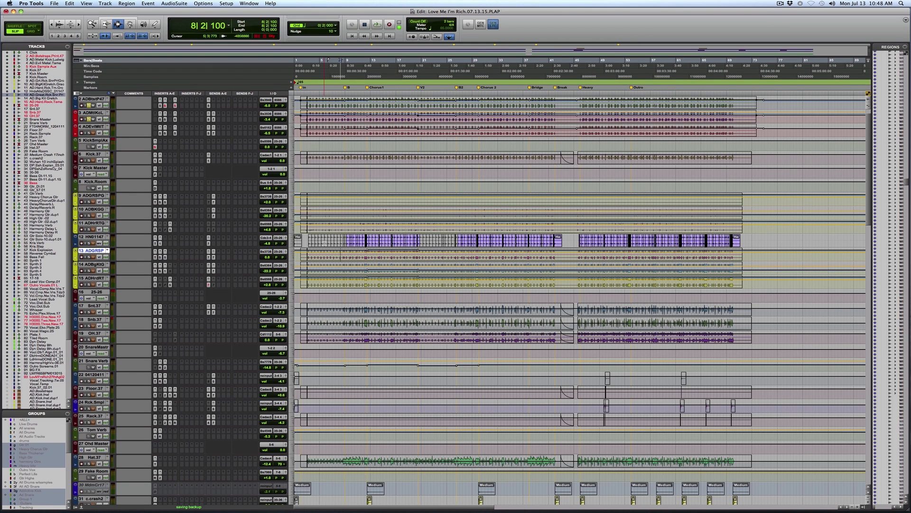
click(323, 288)
shift+click(96, 280)
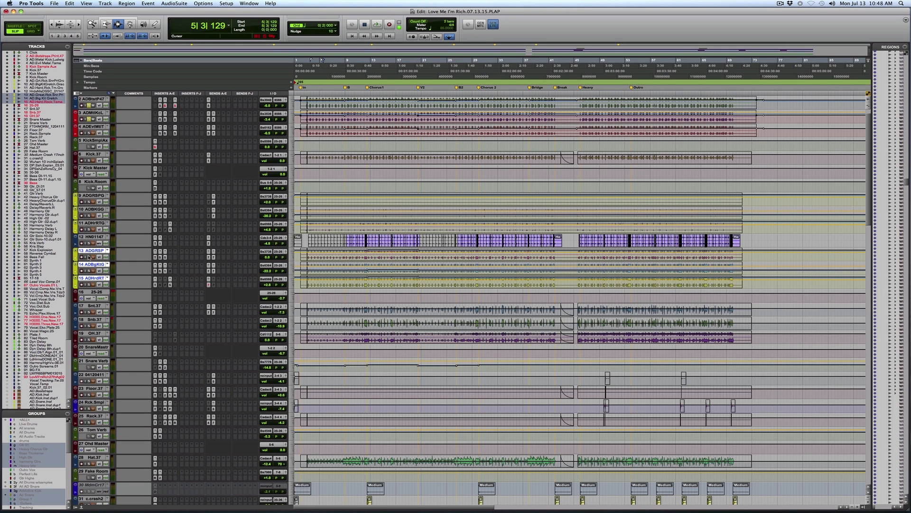
Step: Open the MV2 compressor on the Snare Verb track and audition the snare reverb from bar 5 into the first chorus
click(97, 362)
click(160, 367)
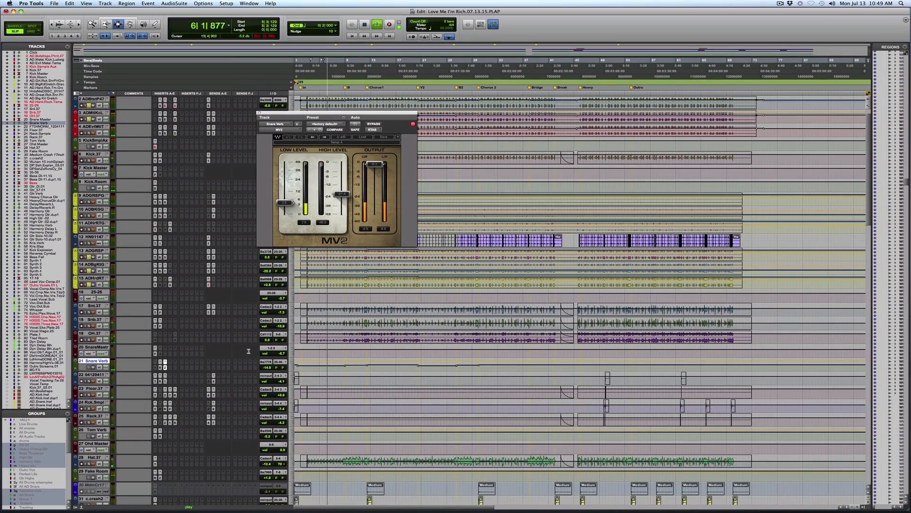
scroll(101, 126, up, 1)
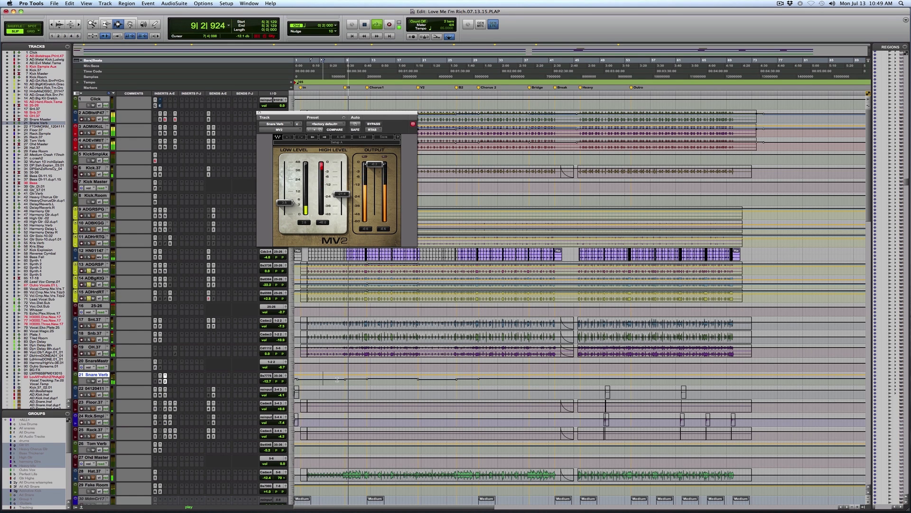
key(F5)
drag(335, 367, 525, 368)
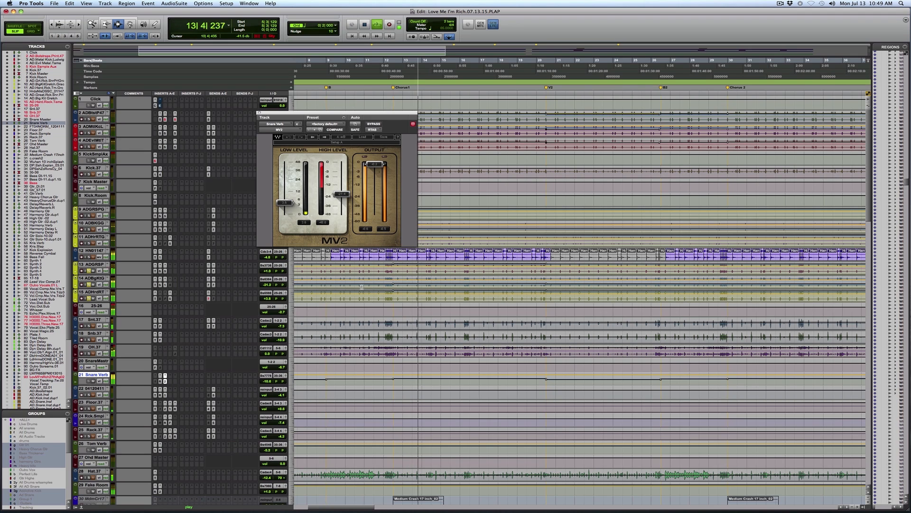
key(space)
Step: Inspect the Snare Verb volume automation closely around the snare fill leading into Chorus1 in bar 12
drag(371, 344, 461, 351)
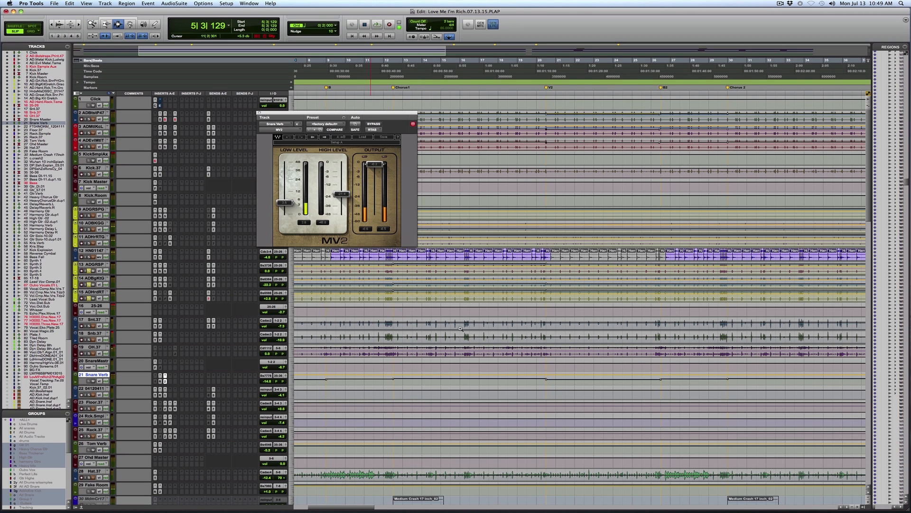
key(F8)
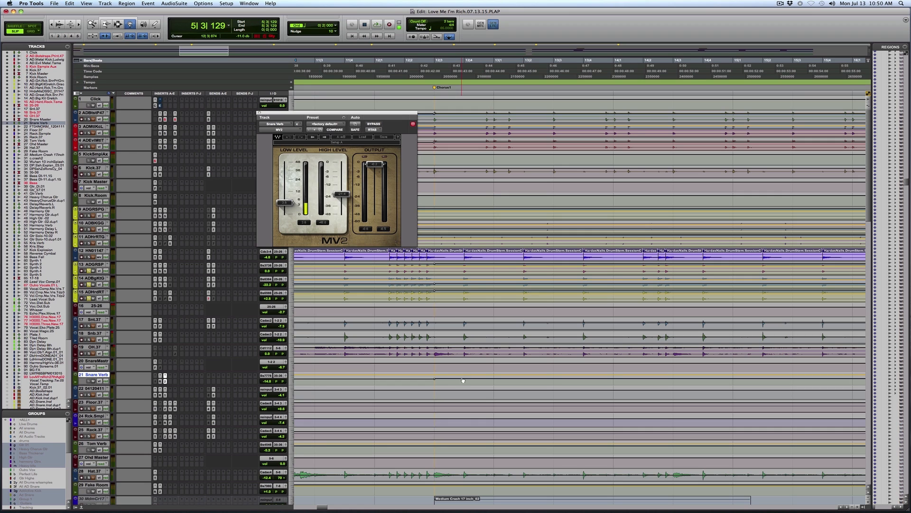
key(F6)
click(449, 379)
drag(448, 387, 449, 386)
Step: Set the playback position at the snare fill in bar 12 on the Snb.37 track and audition the snare reverb into Chorus1
key(F7)
click(391, 339)
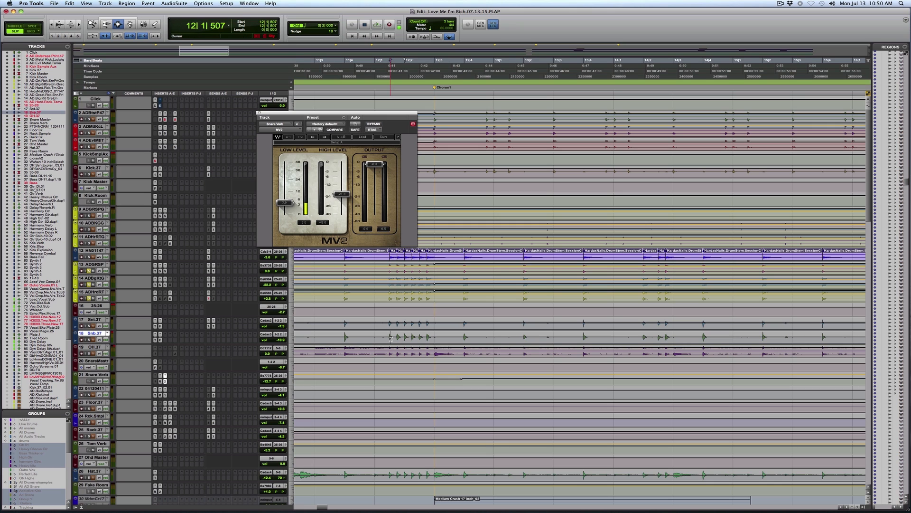
key(space)
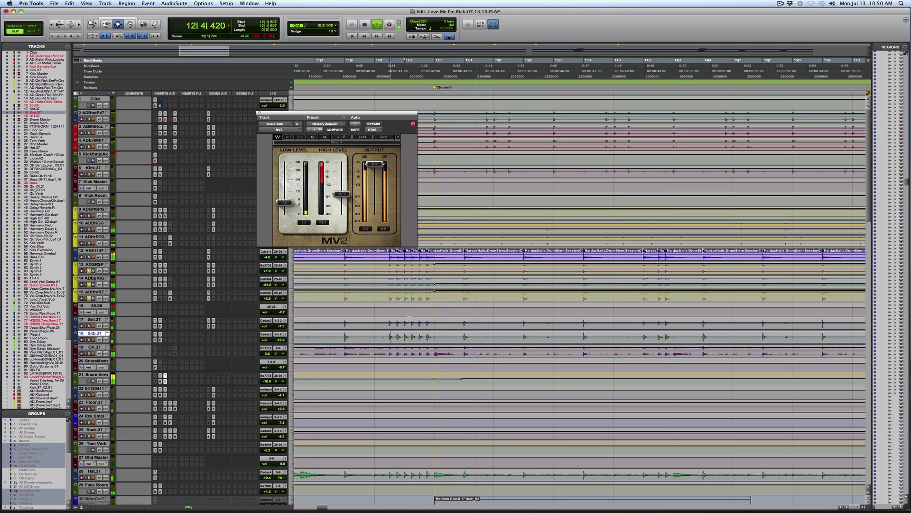
key(r)
key(r)
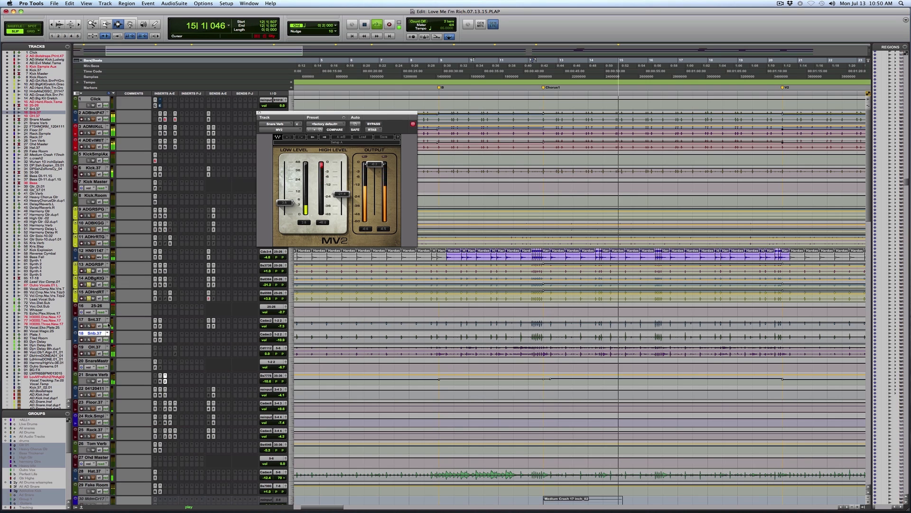
Step: Stop the snare reverb audition and select both heavy chorus guitar regions on tracks 42 and 43
key(space)
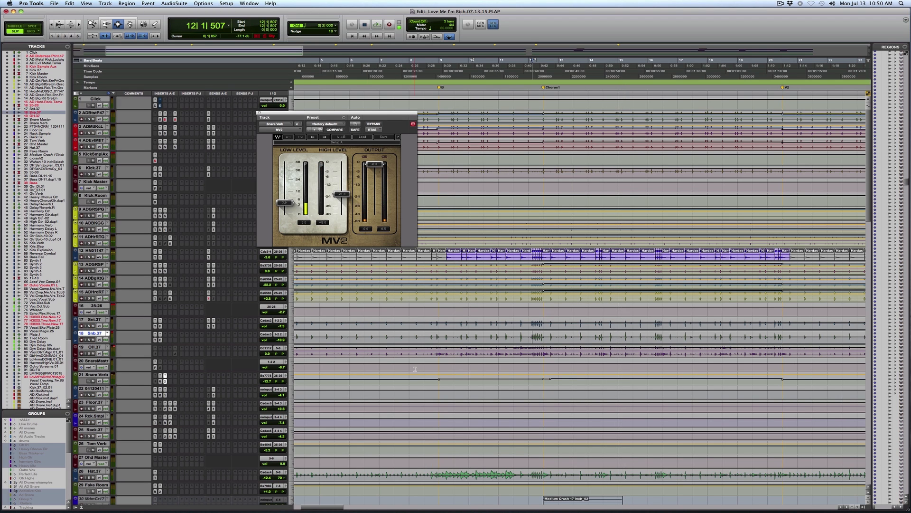
click(414, 353)
scroll(413, 354, down, 3)
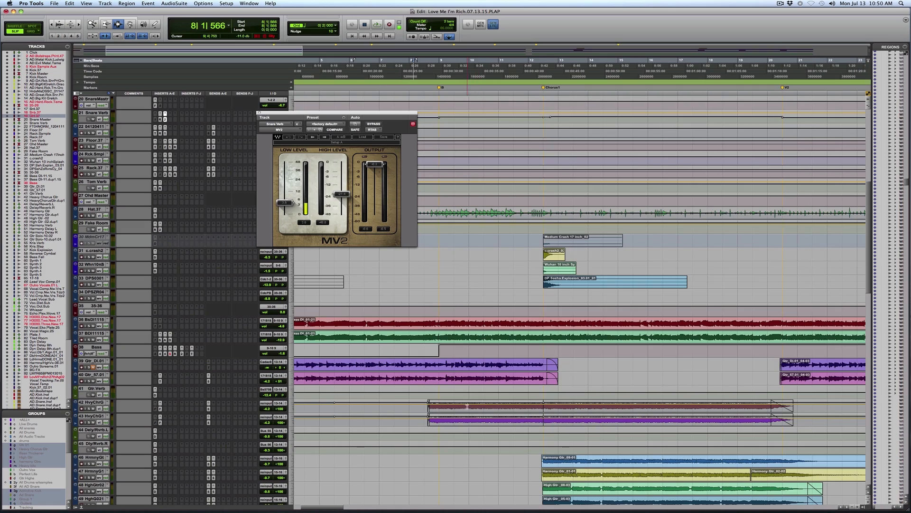
double_click(467, 406)
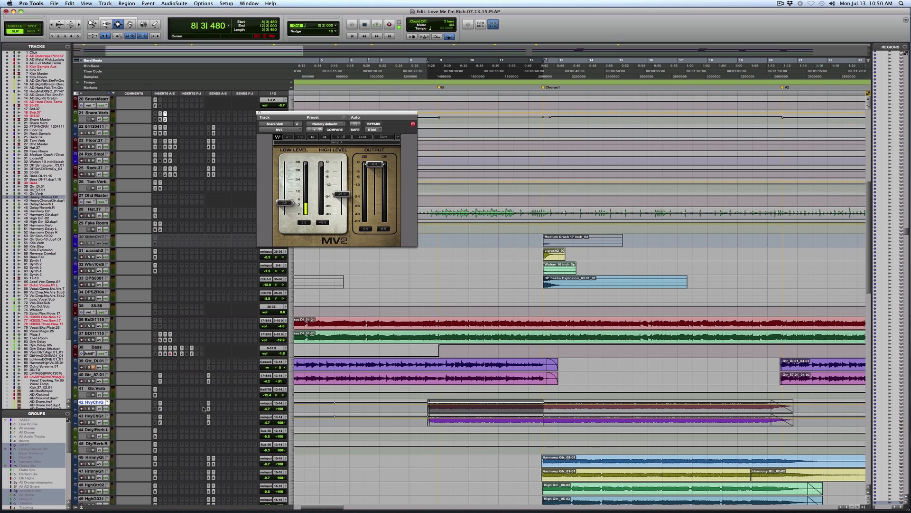
shift+double_click(673, 414)
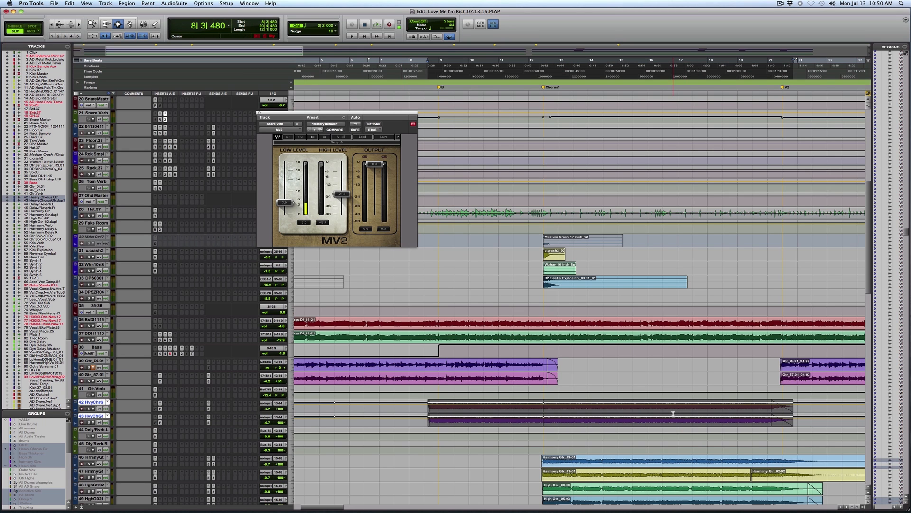
Step: Set the start of the heavy guitar selection to 8|3|750, audition the guitars and open the track 42 send
shift+click(428, 406)
drag(430, 407, 430, 406)
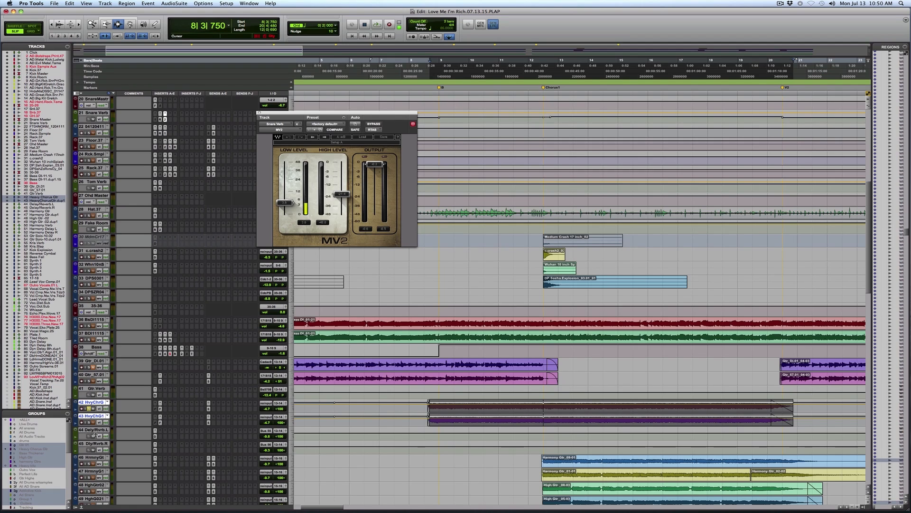
key(space)
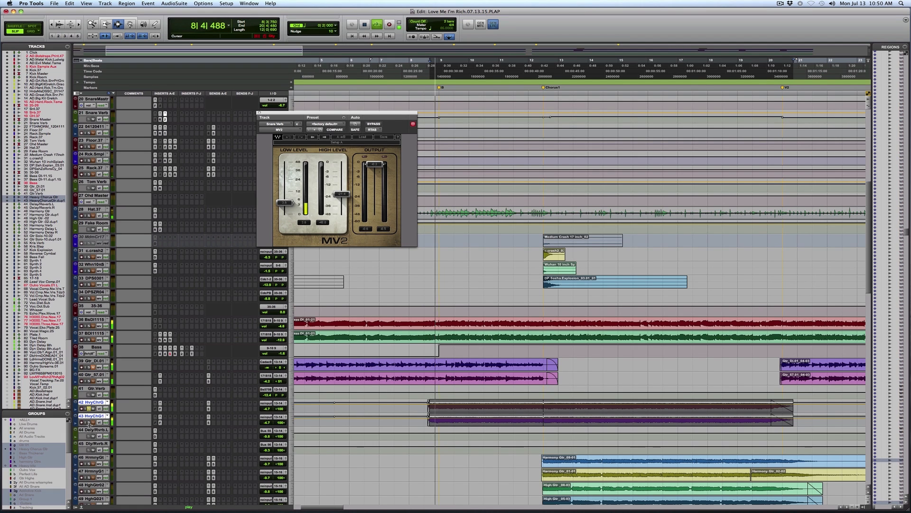
click(208, 404)
key(space)
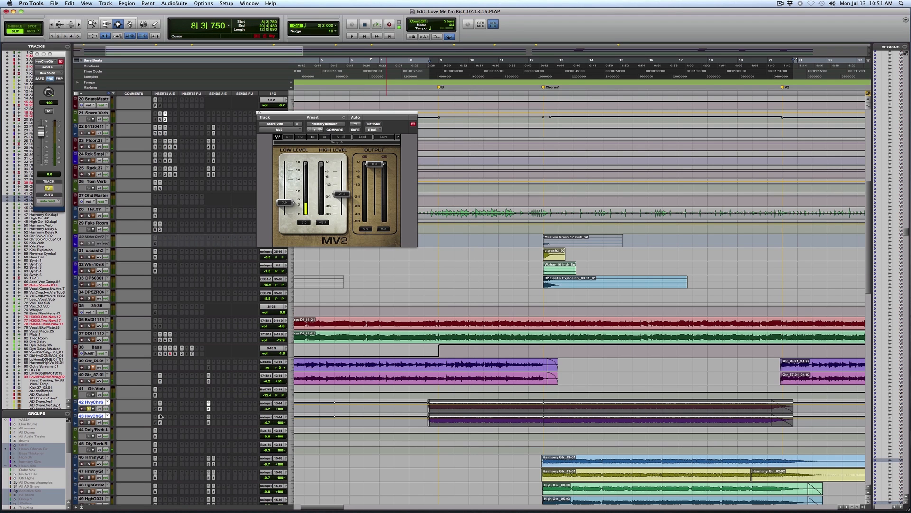
Step: Audition the heavy guitar on track 42 and inspect the D-Verb settings on the Dly/Rvrb.R track
key(space)
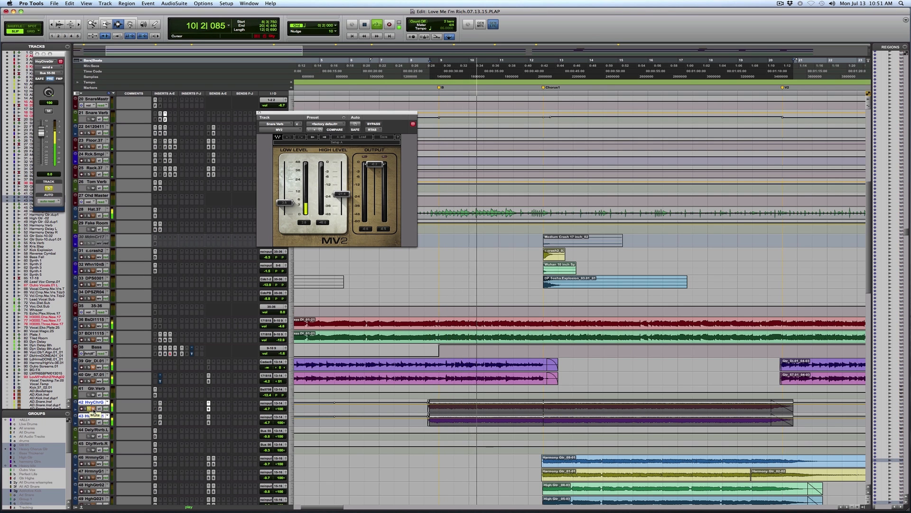
key(space)
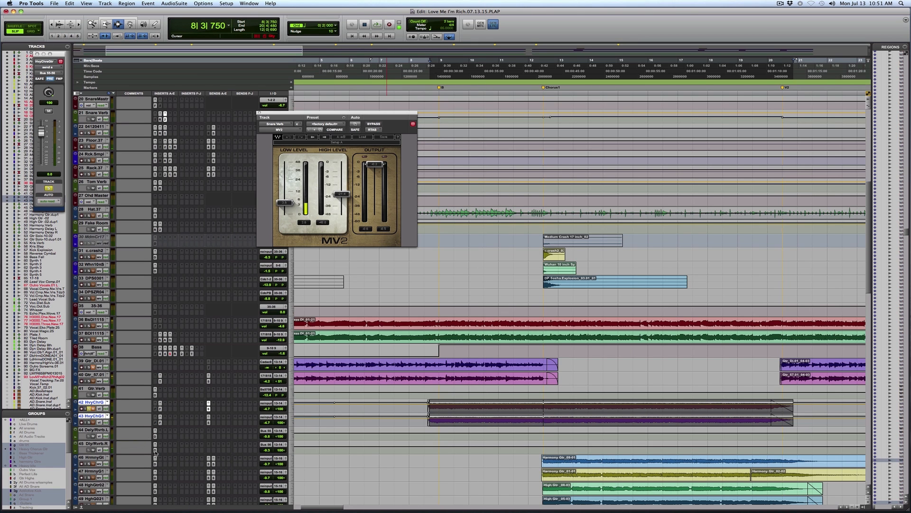
click(155, 450)
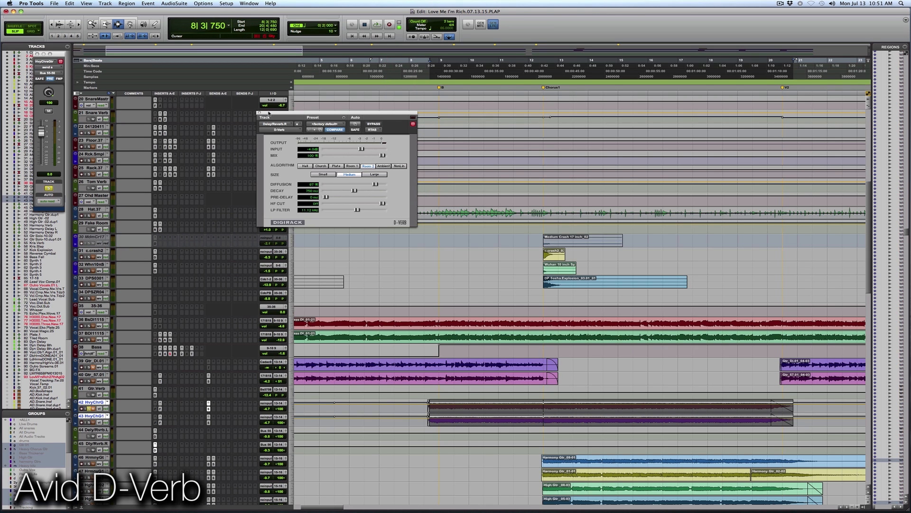
click(259, 113)
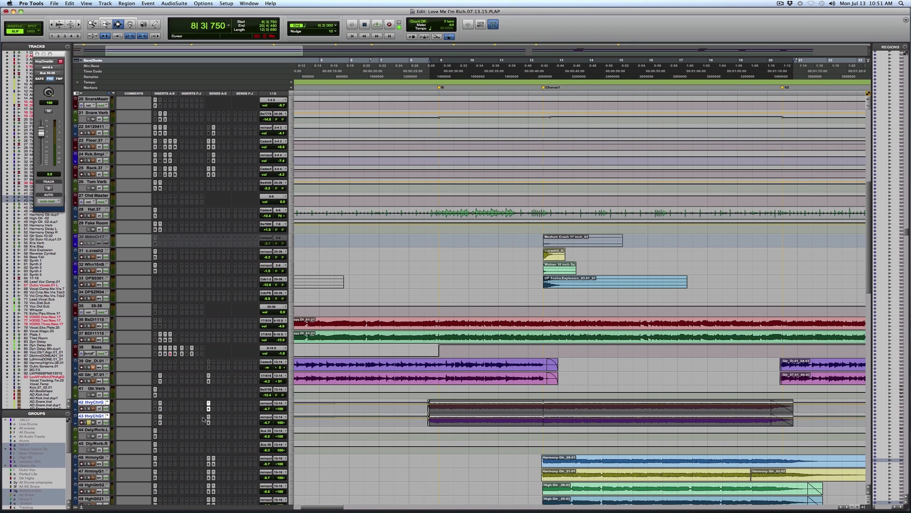
Step: Open the send on the second heavy guitar, track 43, and audition it from bar 8 into Chorus1
click(209, 422)
key(space)
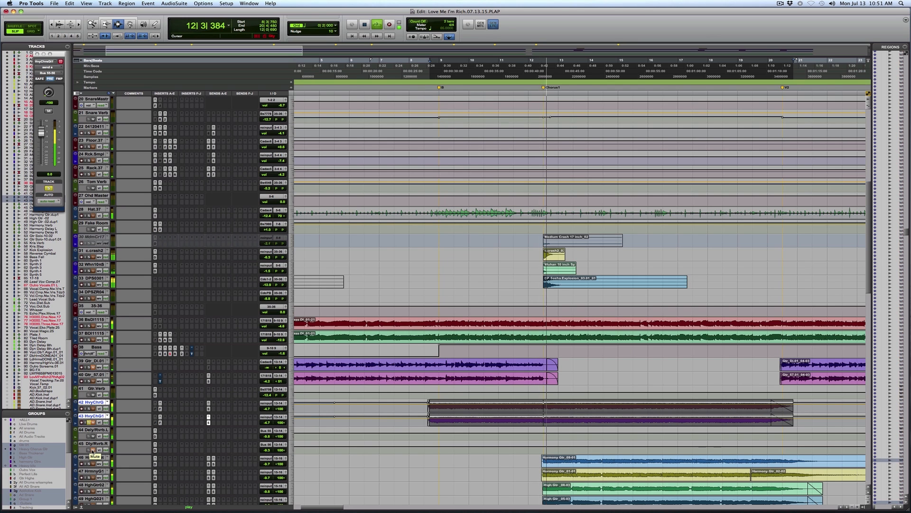
key(space)
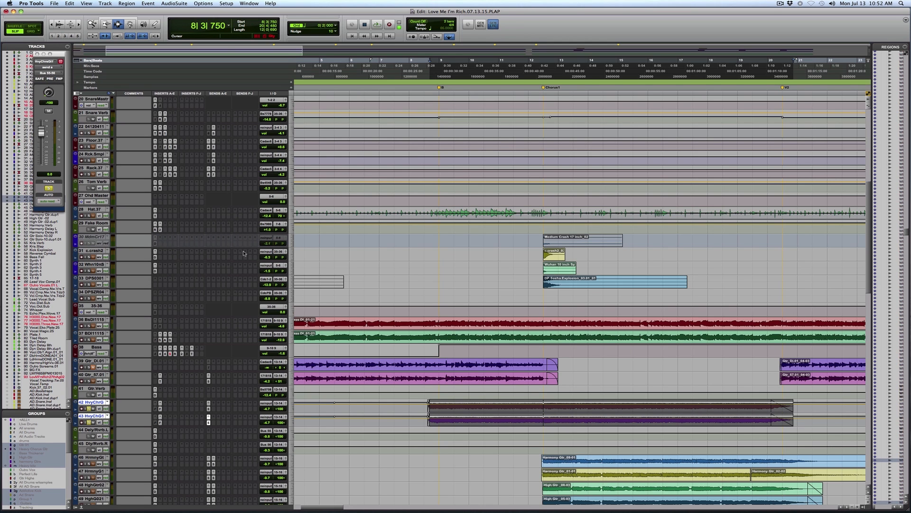
Step: Audition the heavy guitars again from bar 8 and select their delay/reverb return tracks 44 and 45
key(space)
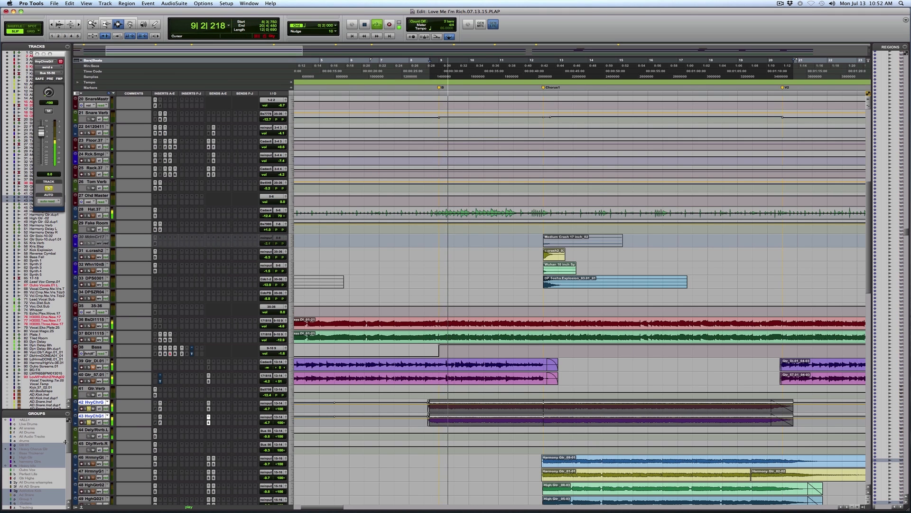
click(95, 437)
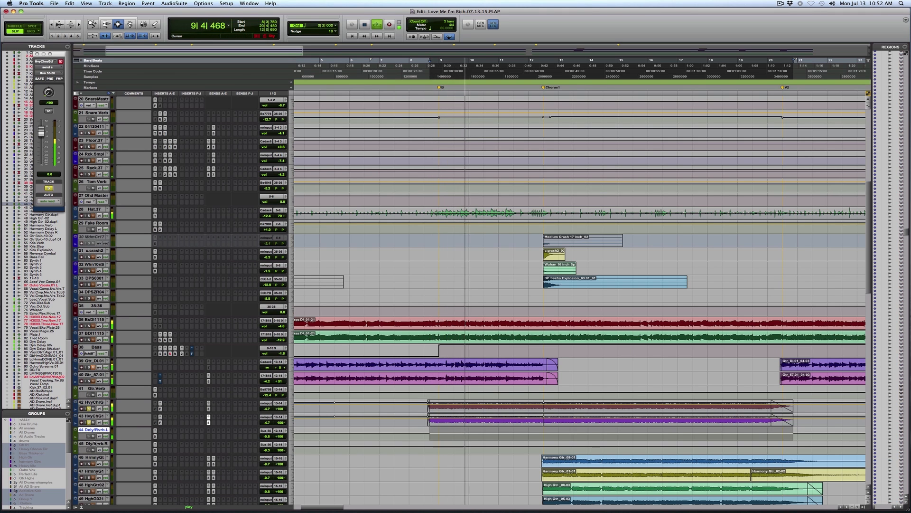
shift+click(95, 442)
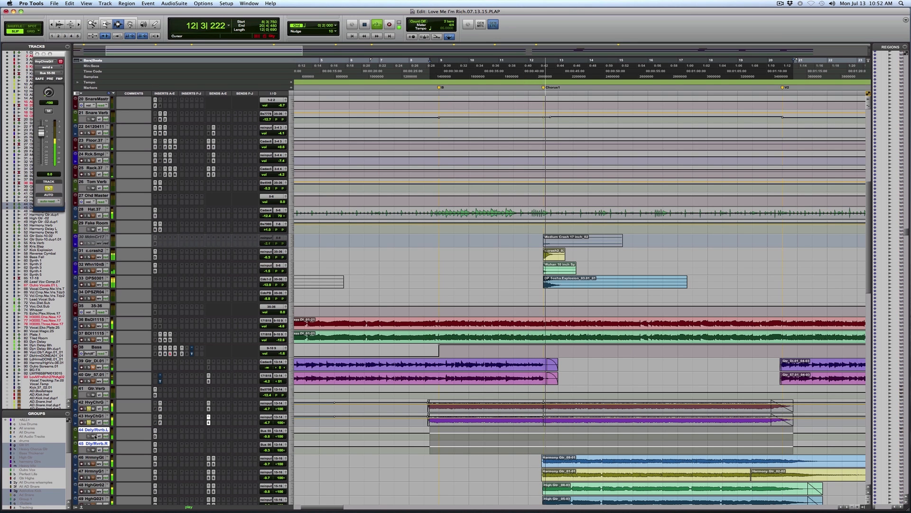
Step: Select the Chorus1 harmony guitar part on track 46 from 12|3|000 and open the Revolver reverb on the Harmony Verb track
key(r)
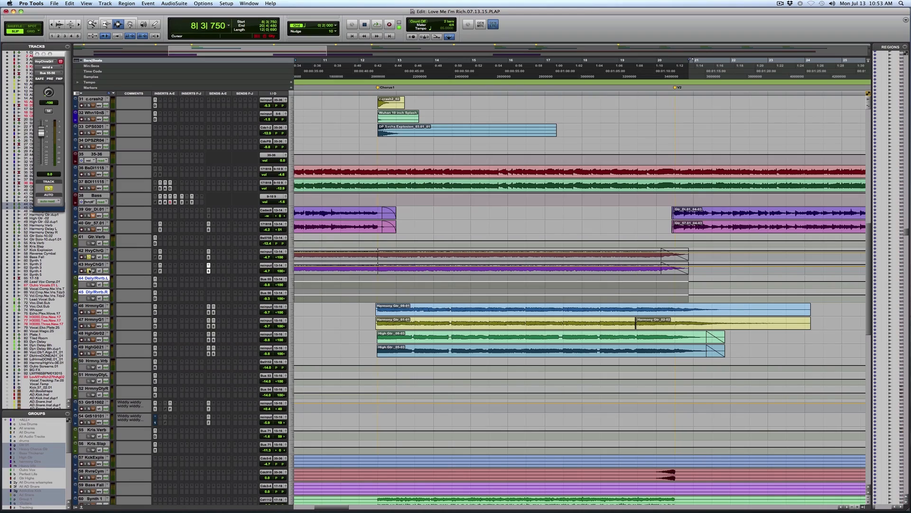
drag(372, 314, 720, 309)
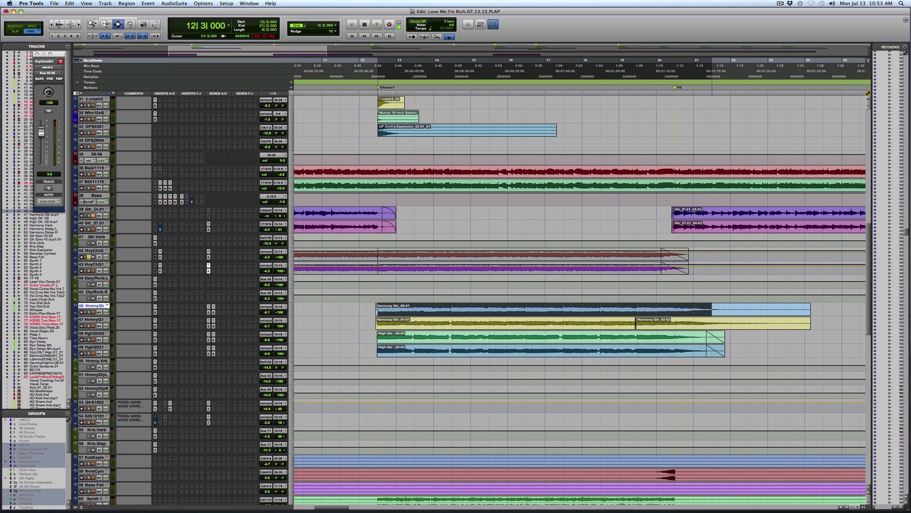
click(154, 362)
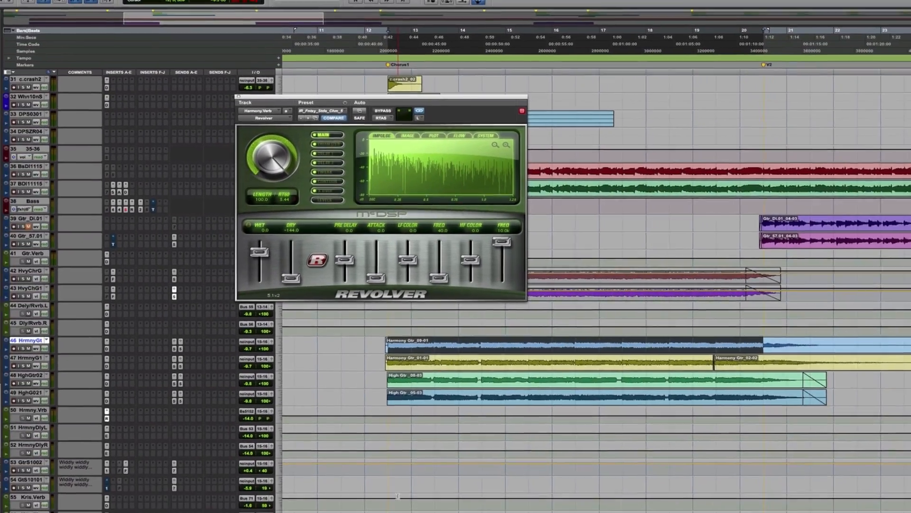
Step: Open the PanMan plug-in on the Synth 4 track and select part of Chorus1 on the Synth 3 track
scroll(392, 464, down, 5)
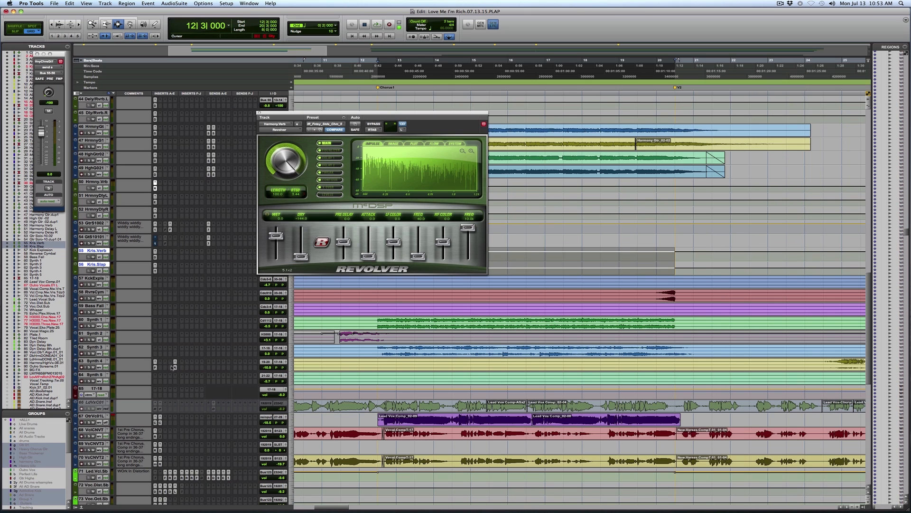
click(155, 368)
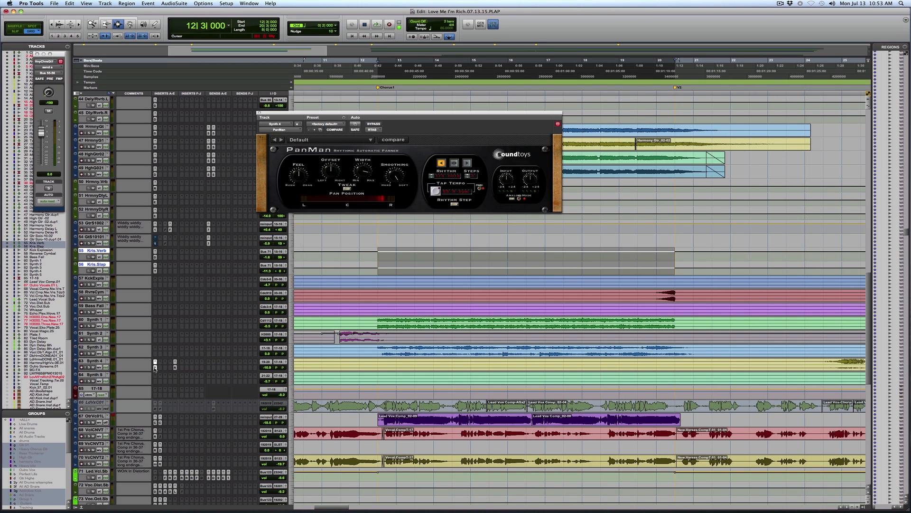
drag(377, 349, 545, 350)
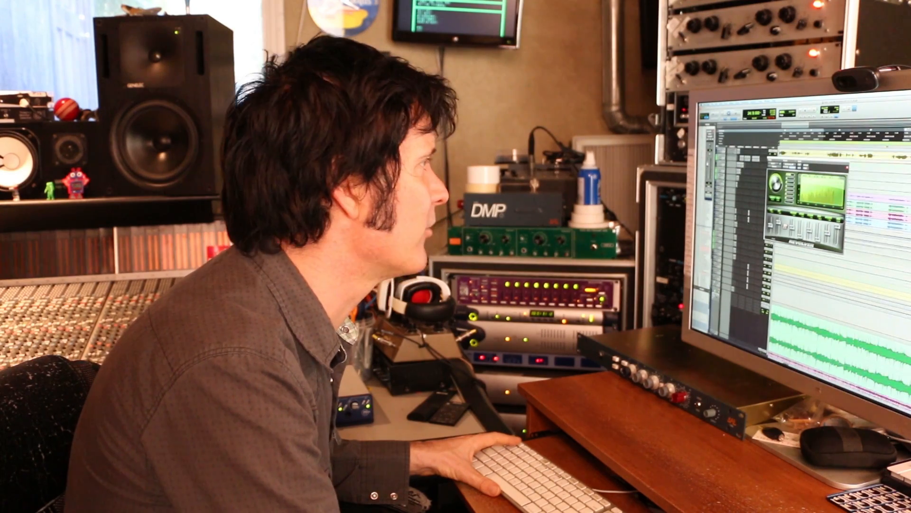
Step: Close the Revolver reverb window and select the Tom Verb track among the drum tracks
scroll(840, 280, up, 5)
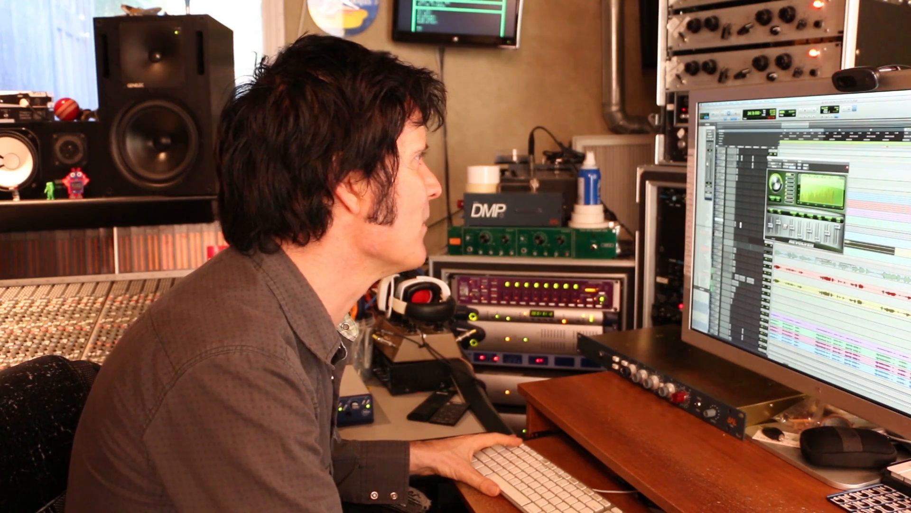
key(super+w)
scroll(841, 280, up, 8)
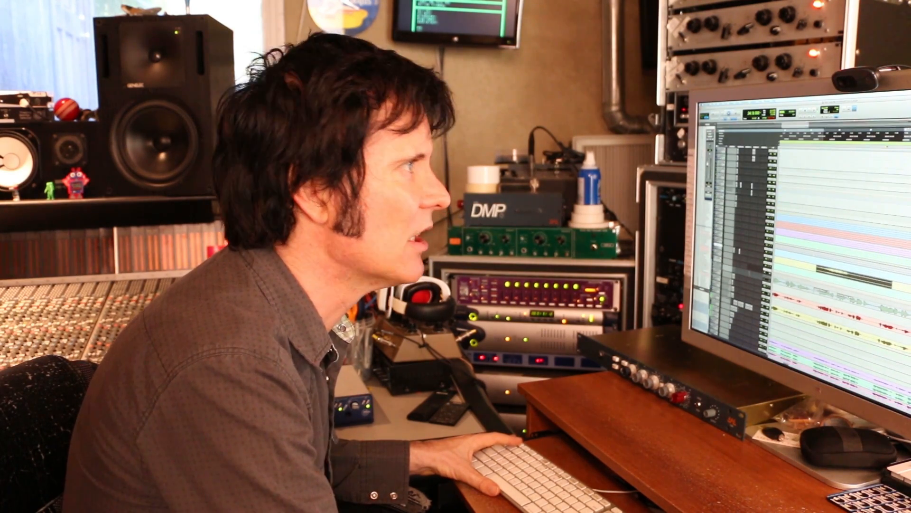
scroll(840, 280, up, 5)
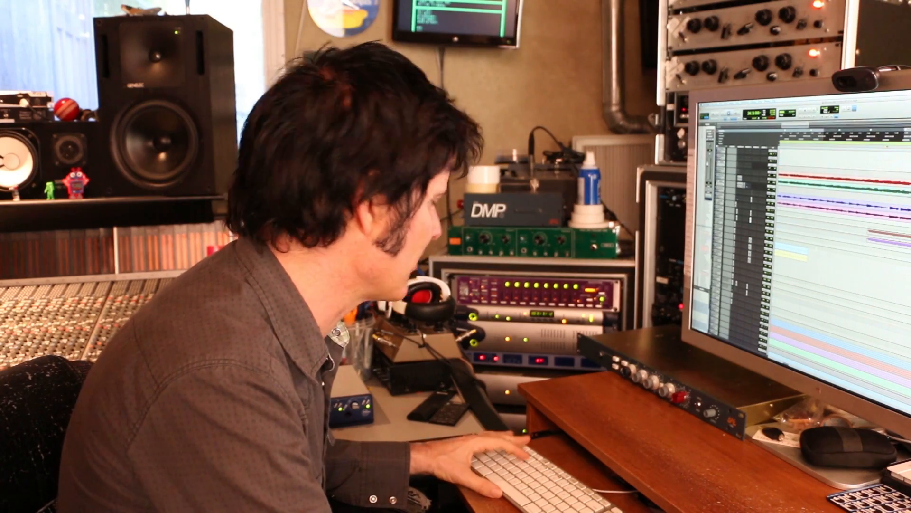
key(r)
key(r)
key(r)
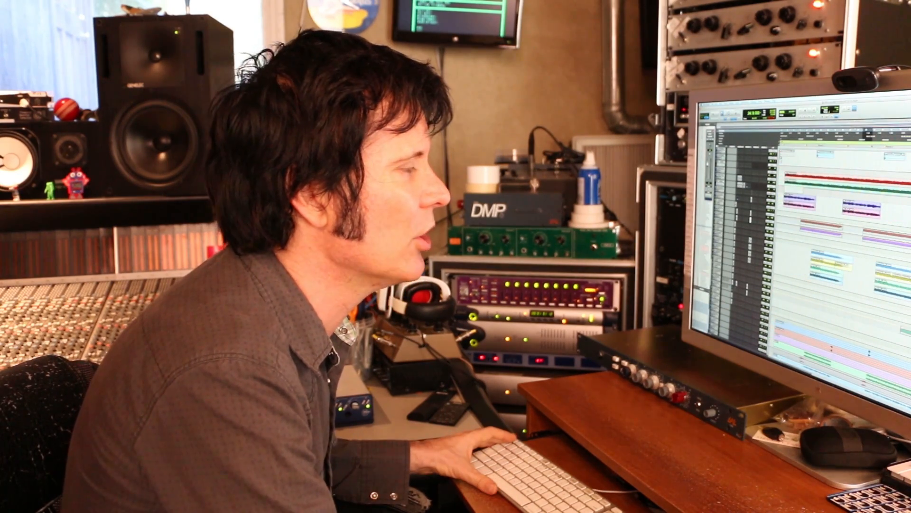
scroll(840, 280, up, 8)
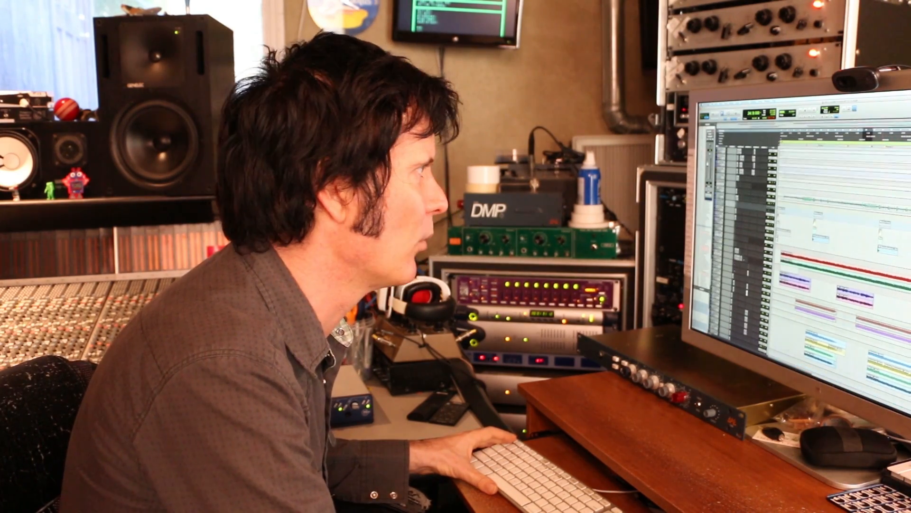
scroll(840, 280, up, 3)
scroll(841, 280, up, 2)
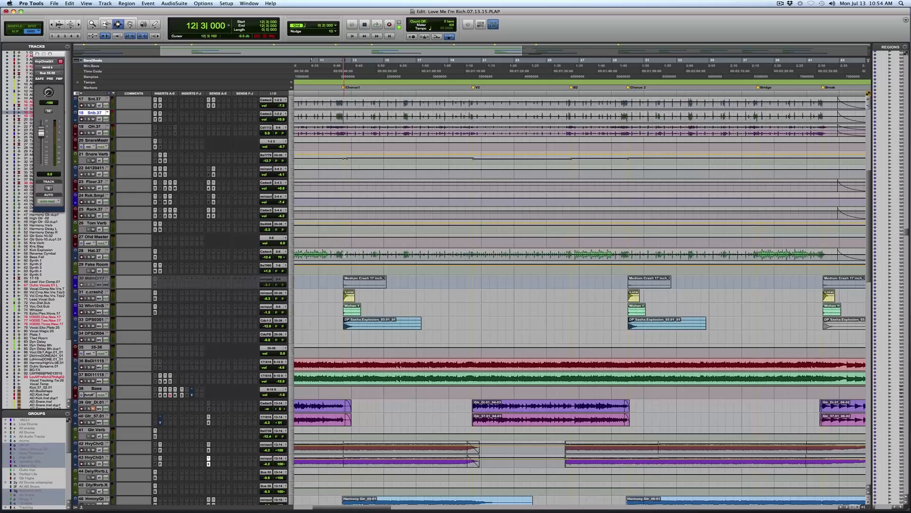
scroll(344, 254, up, 3)
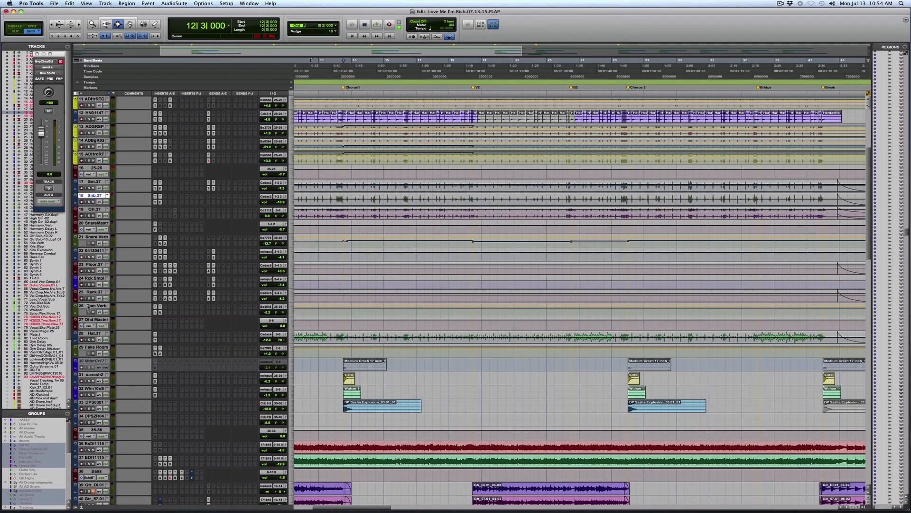
click(90, 307)
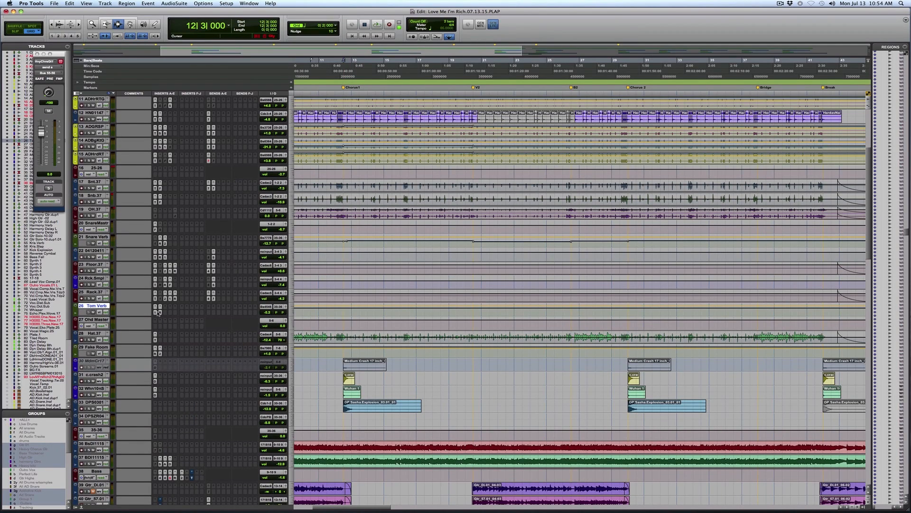
Step: Select the tom fill around bar 50 across tracks 22 to 24 and open the C1 gate on the Tom Verb track
key(r)
key(r)
drag(459, 284, 597, 288)
click(451, 283)
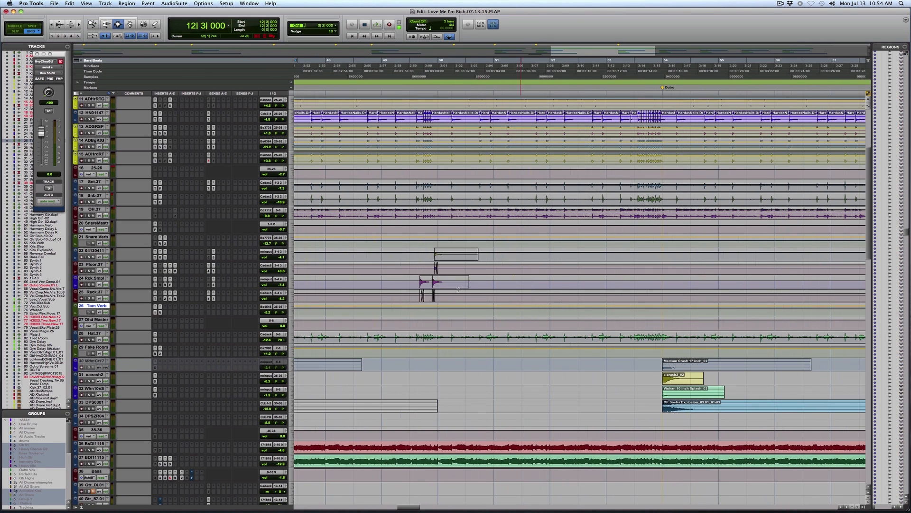
drag(414, 278, 497, 254)
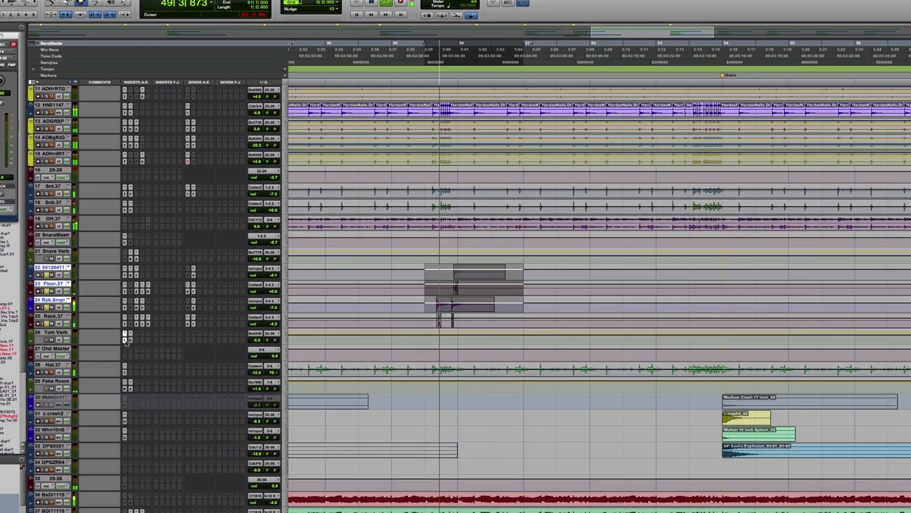
click(155, 311)
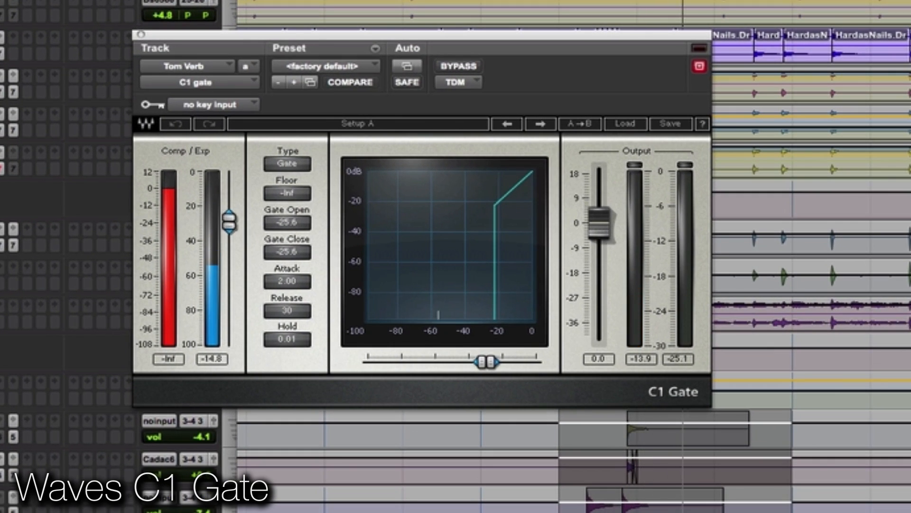